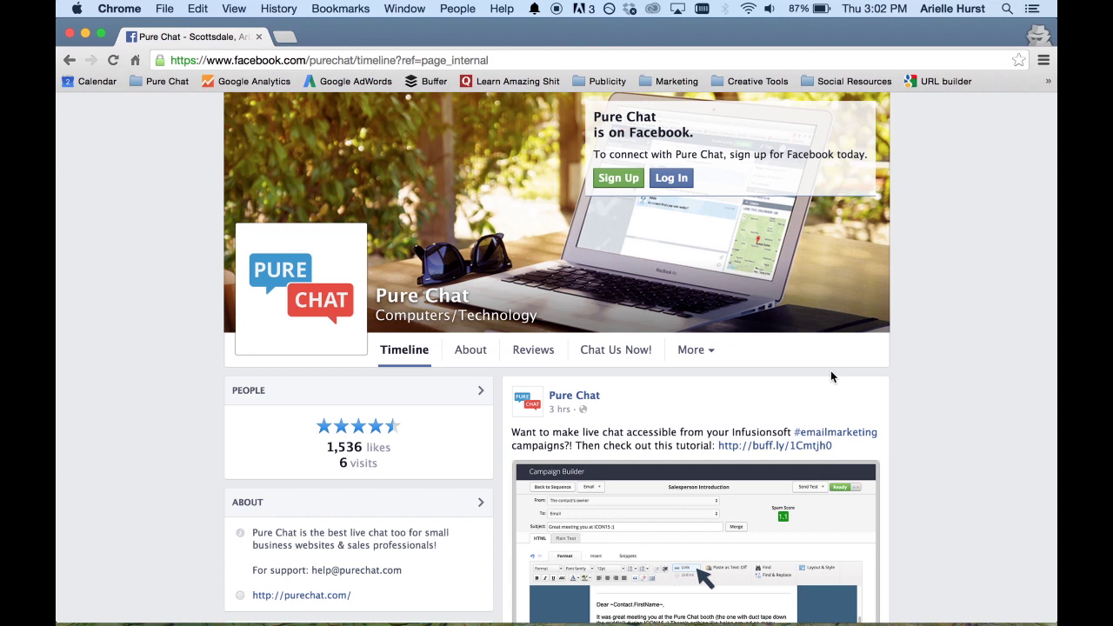
On the Chat Us Now! tab, send a test chat request as 'Test', then end it
click(629, 361)
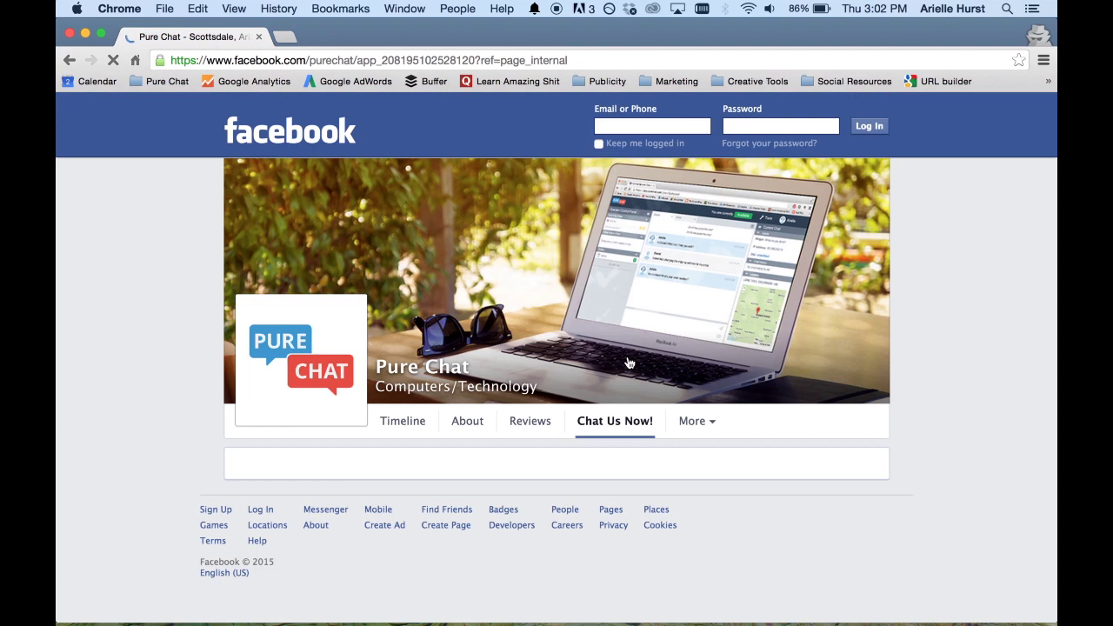
scroll(629, 363, down, 3)
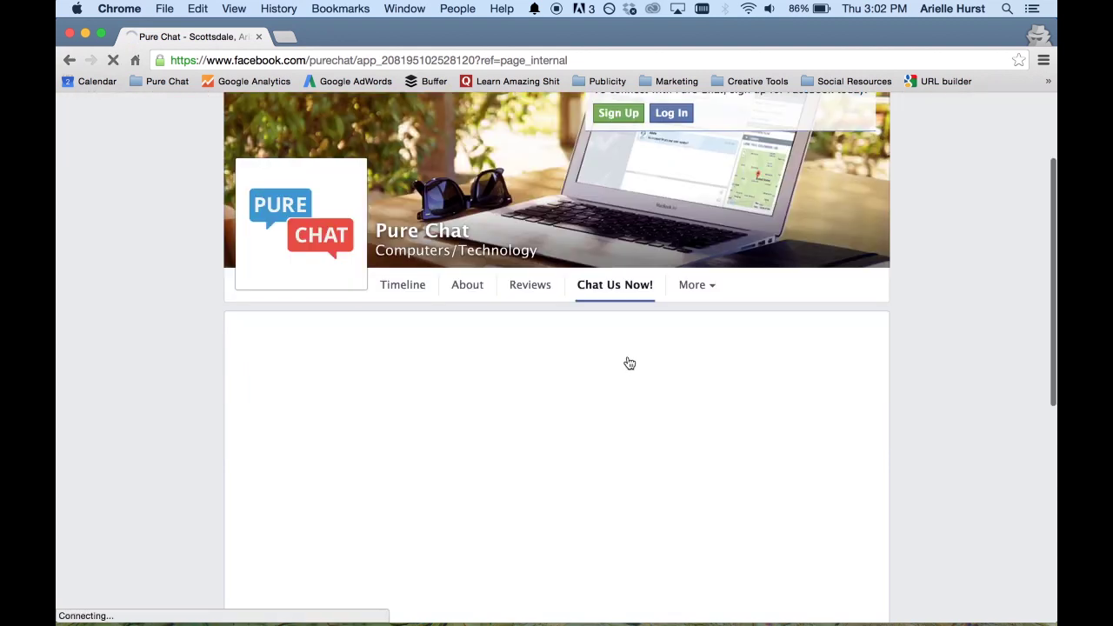
scroll(630, 363, down, 3)
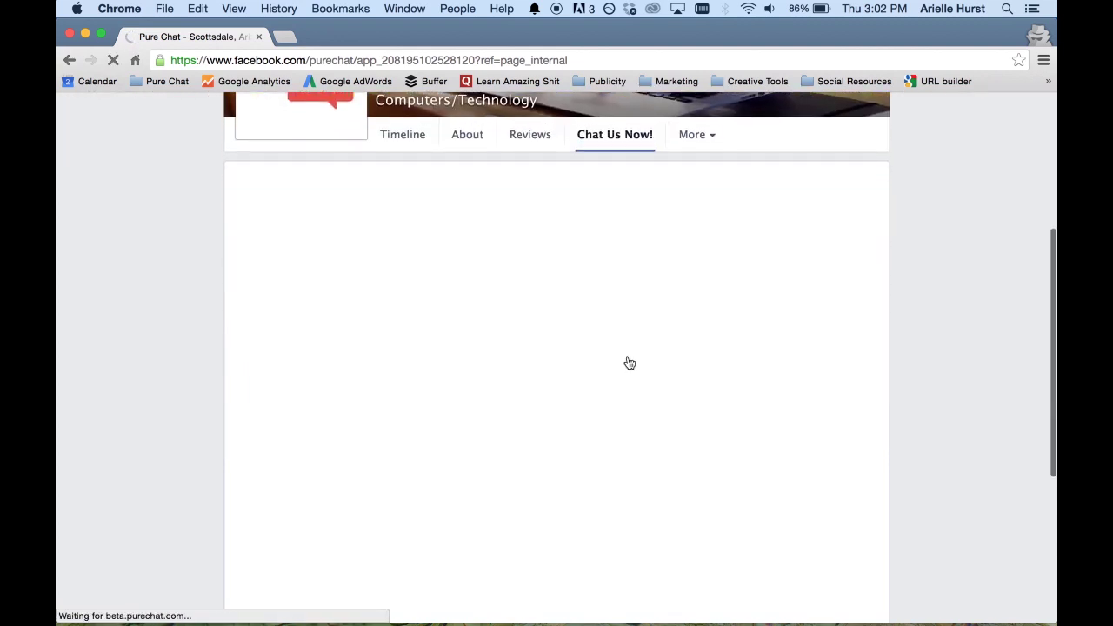
scroll(630, 362, down, 1)
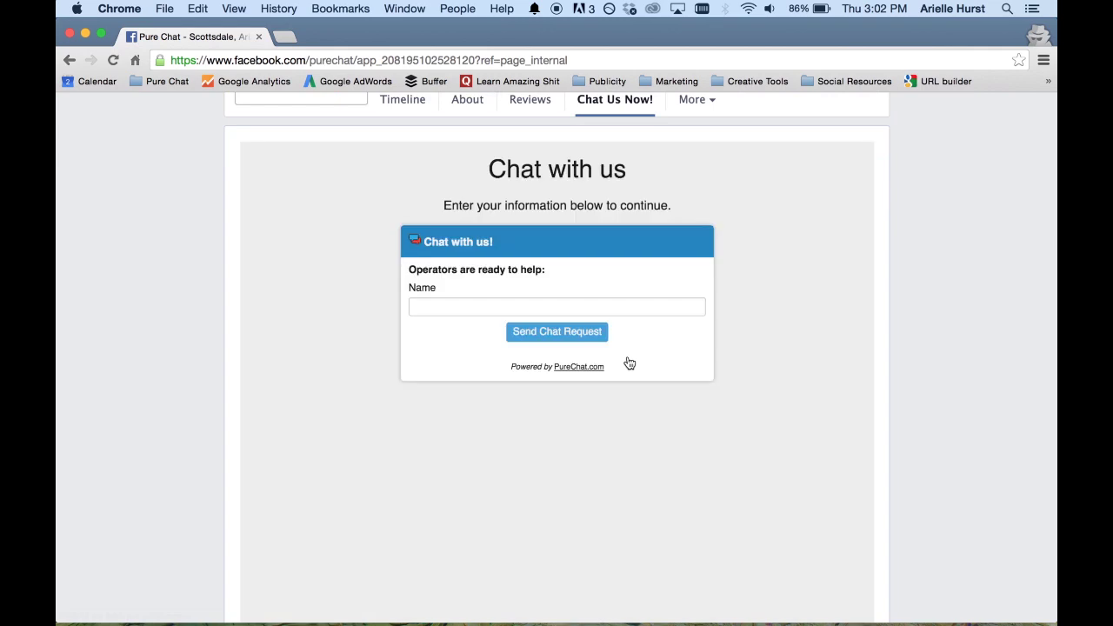
click(512, 309)
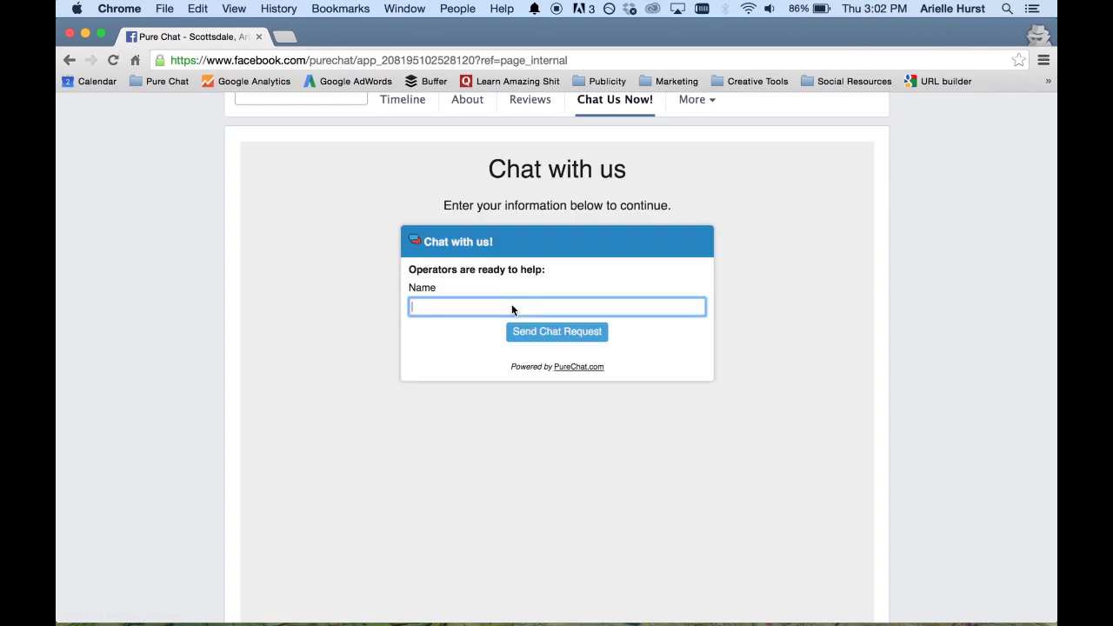
text(Test)
click(565, 341)
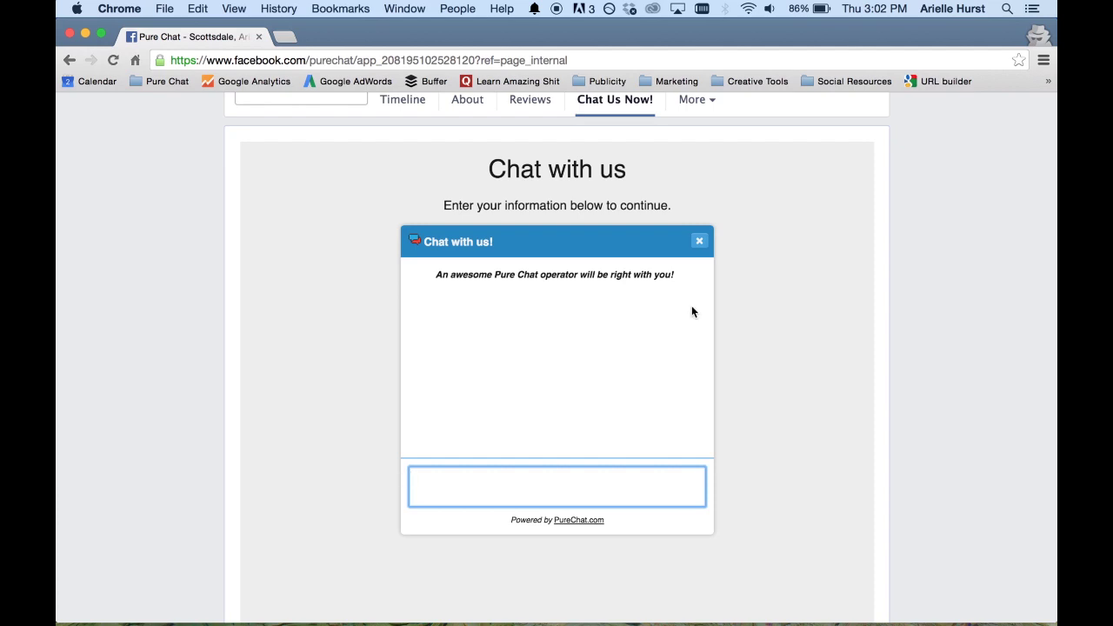
click(700, 242)
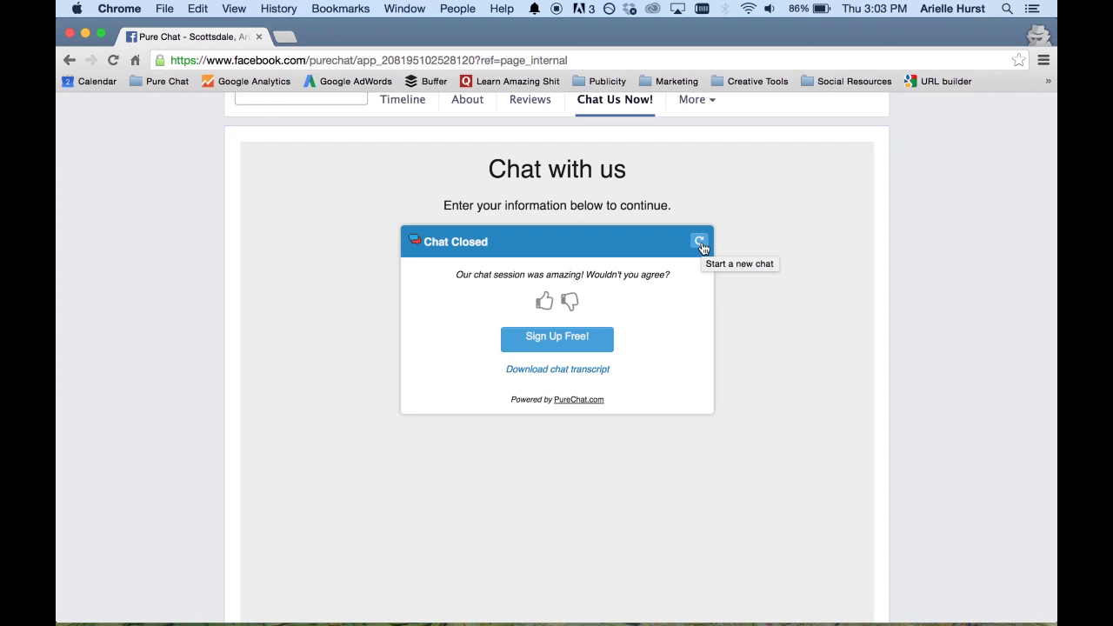
Switch to the Snuggie Wonderland page and open Manage Tabs from its More menu
key(ctrl+Right)
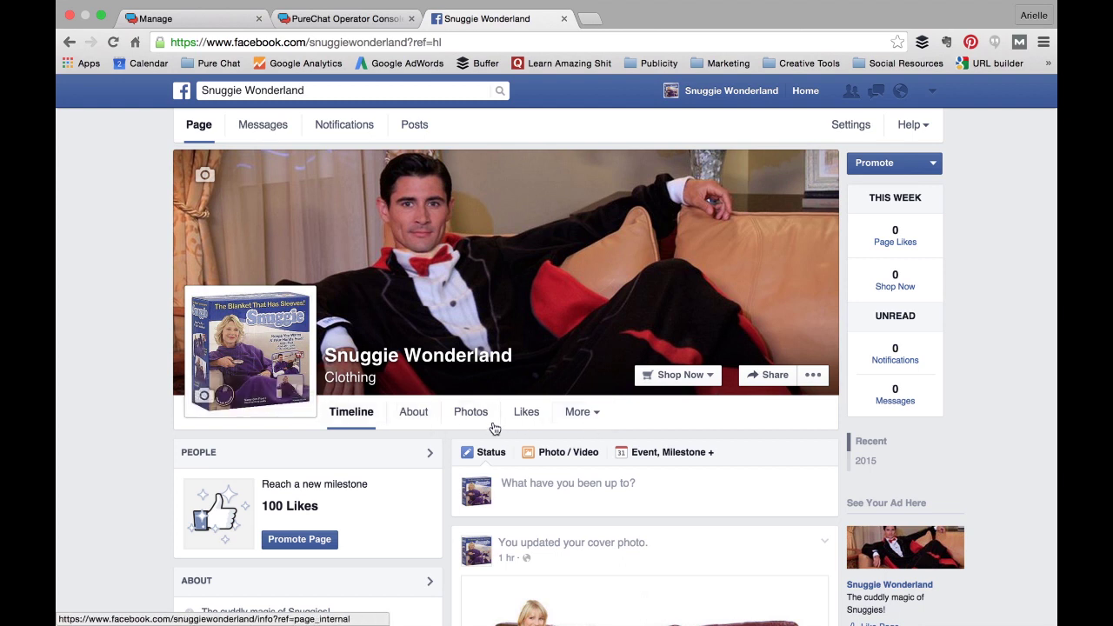
click(592, 417)
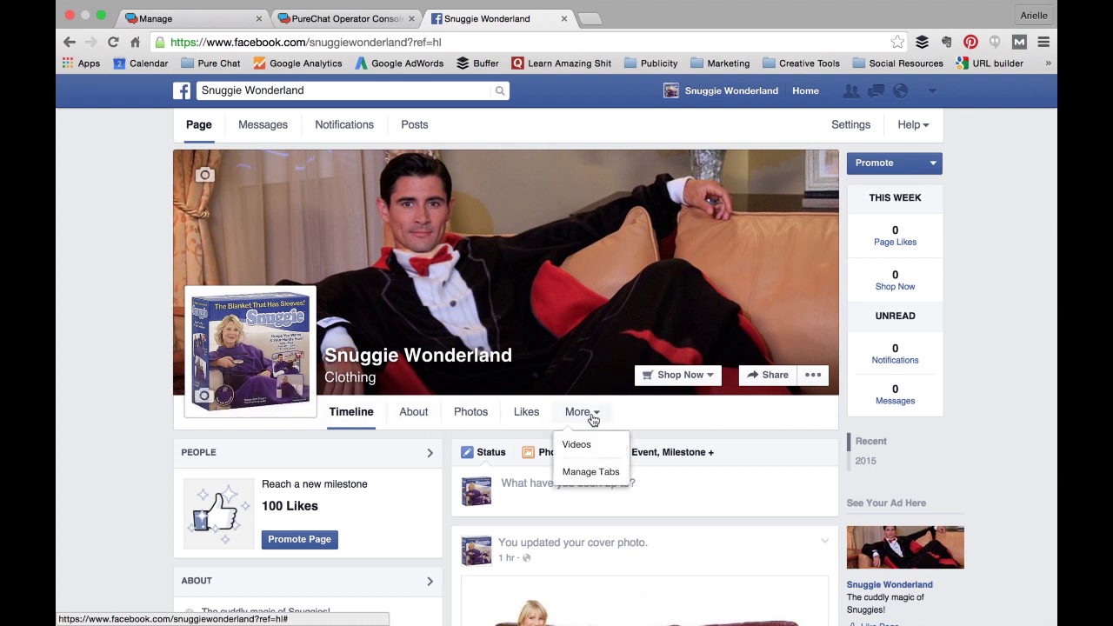
click(592, 476)
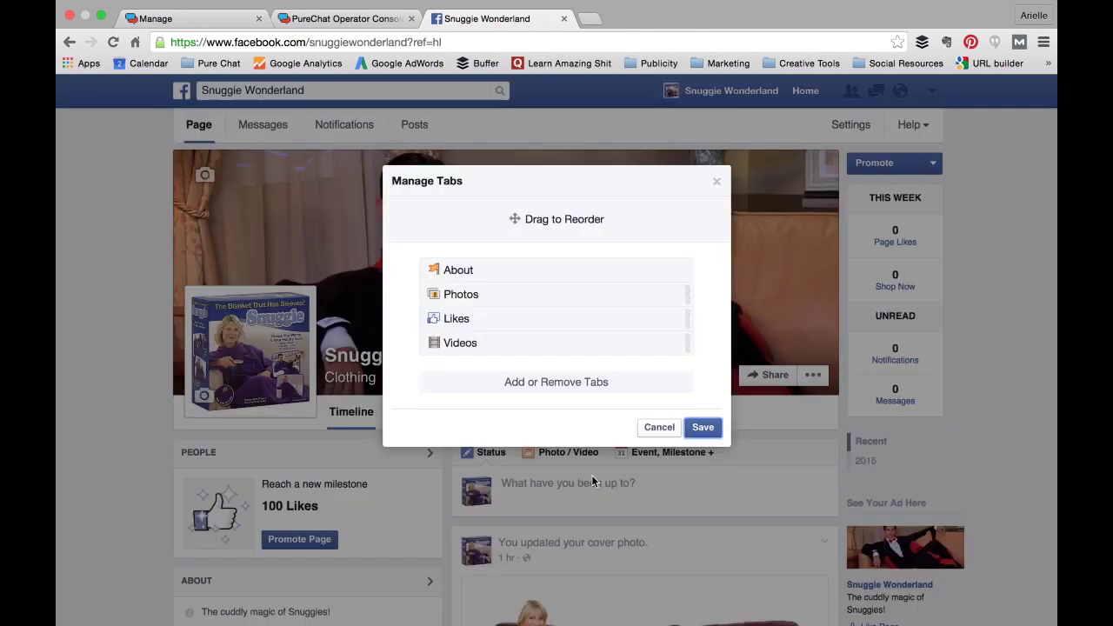
Go to Add or Remove Tabs to reach the page's Settings > Apps
click(567, 389)
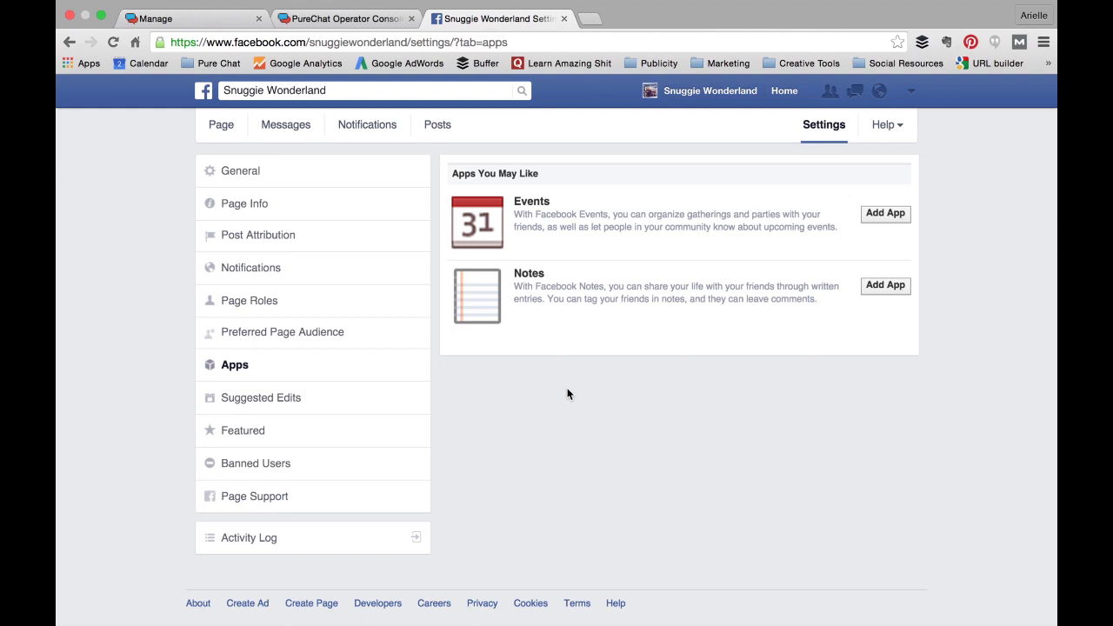
Search Facebook for 'static ht' and open the Static HTML Iframe Tab by Woobox app
click(316, 91)
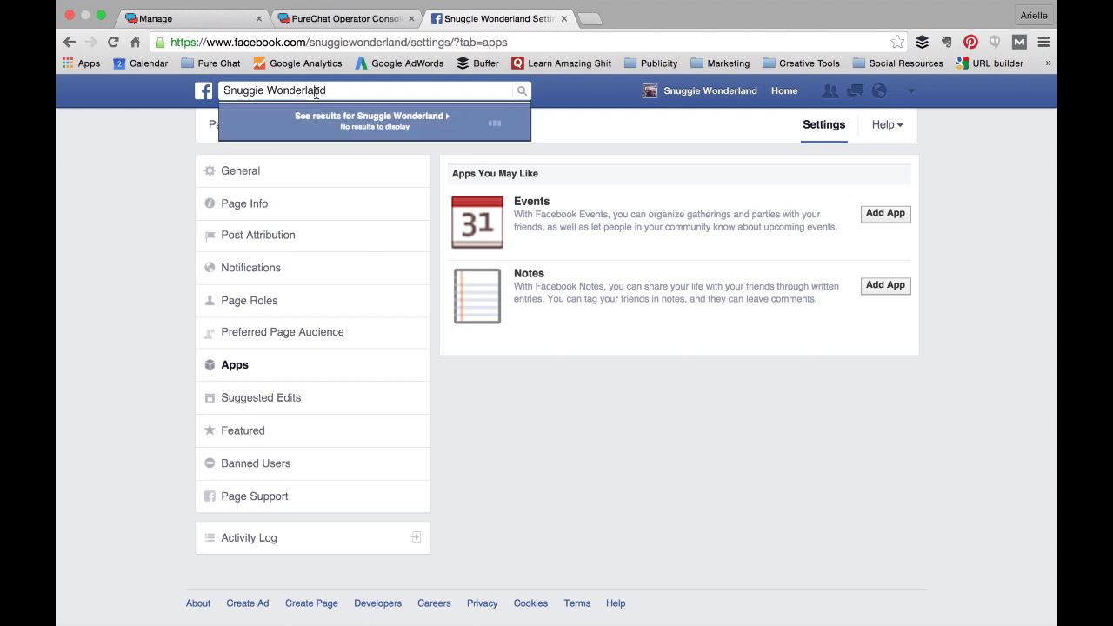
triple_click(316, 91)
text(stat)
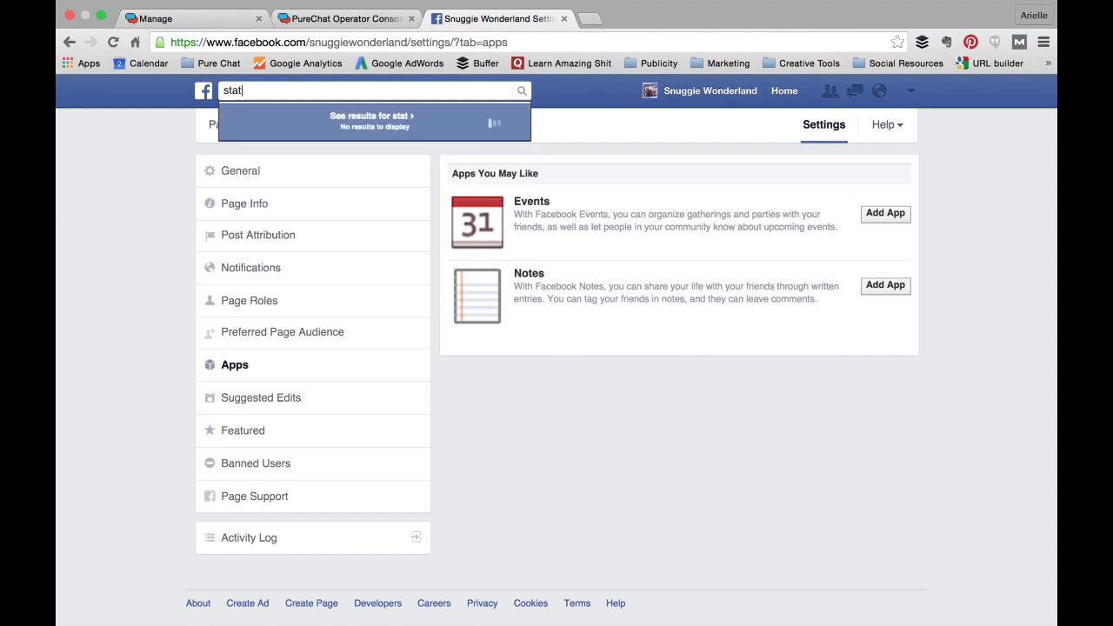
text(ic h)
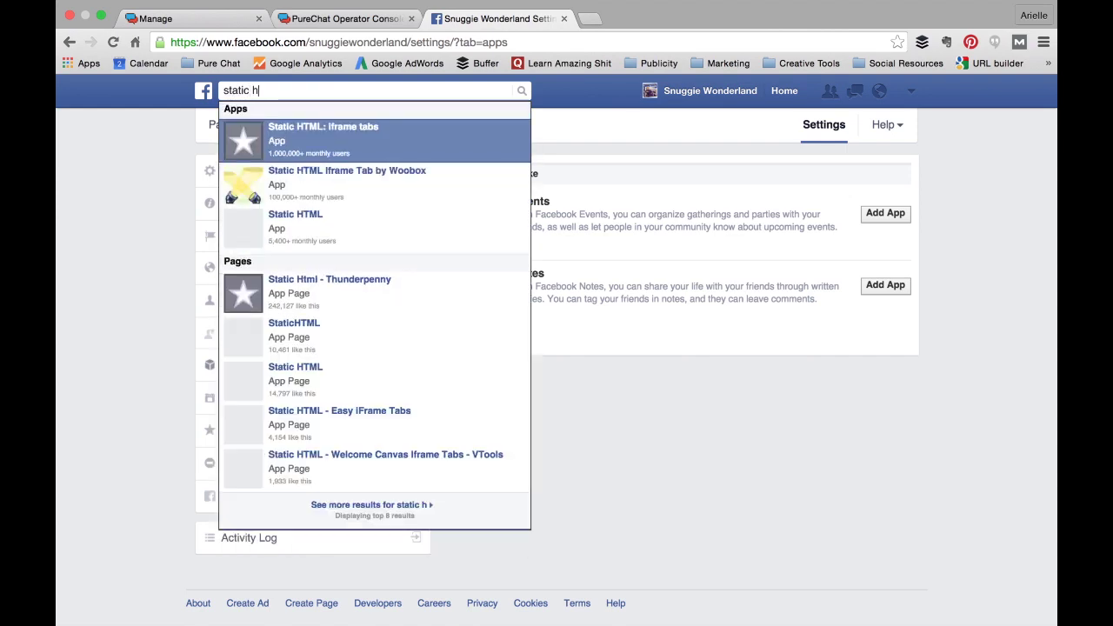
text(t)
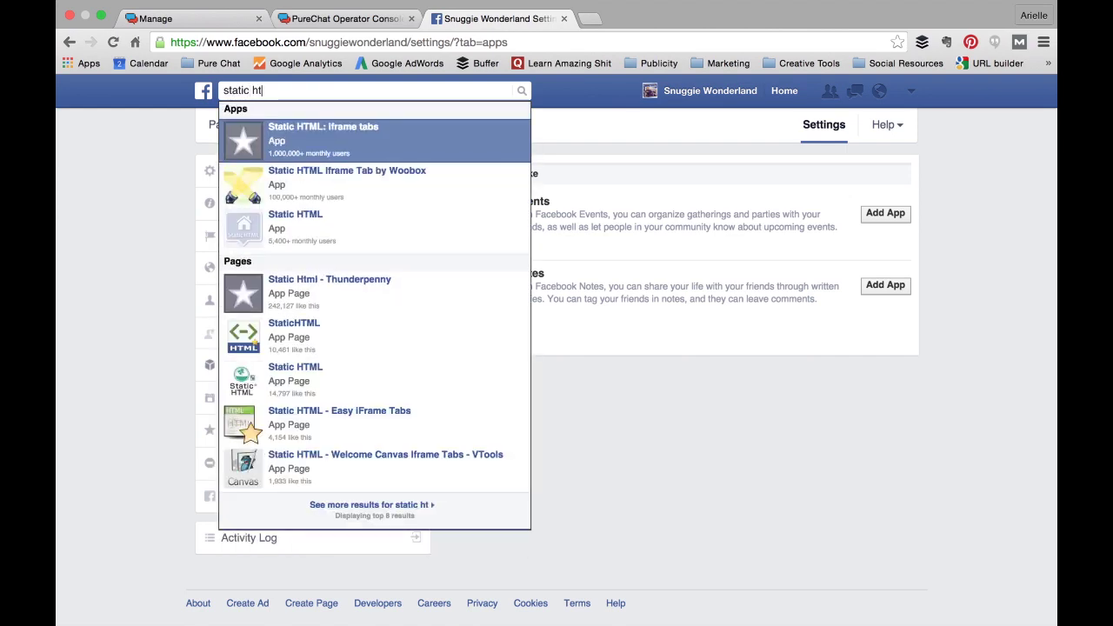
click(366, 194)
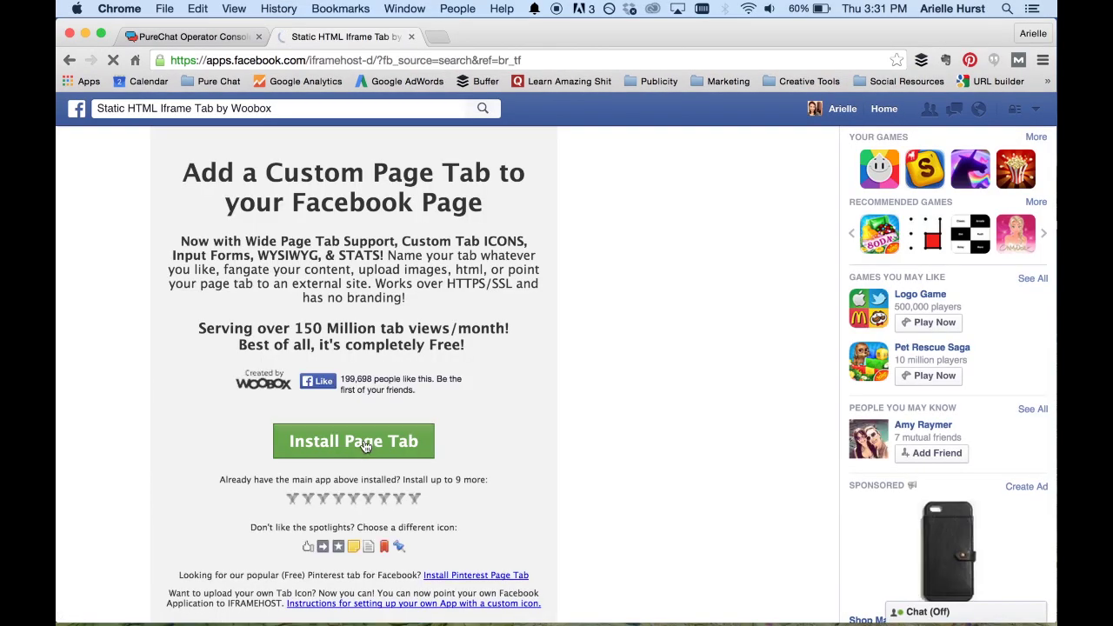
Install the Woobox app as a page tab on the Snuggie Wonderland page
click(366, 442)
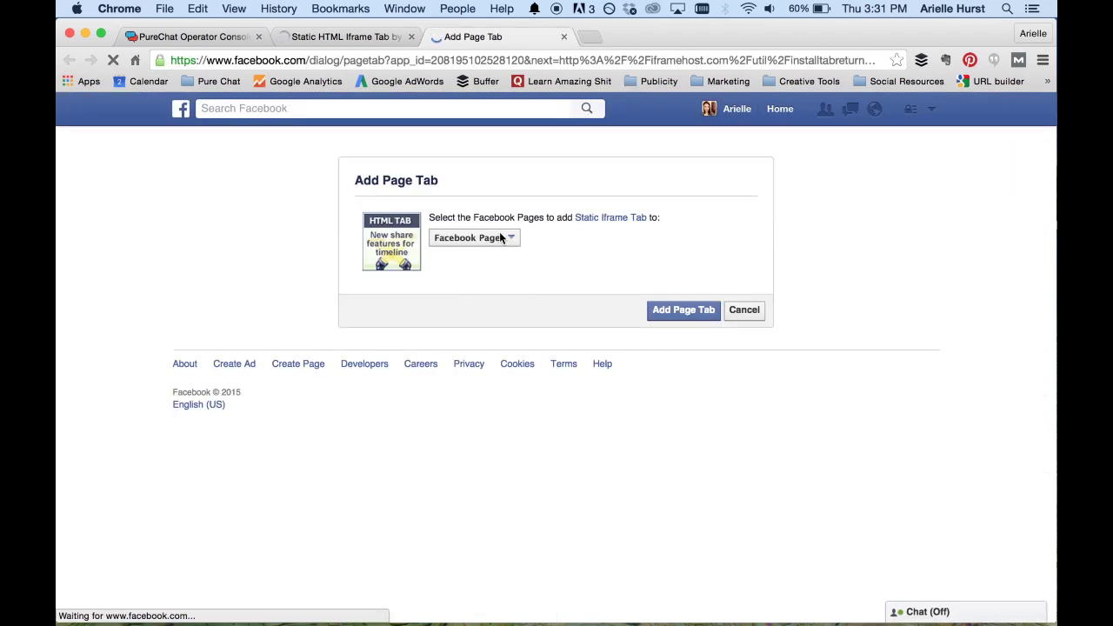
click(510, 240)
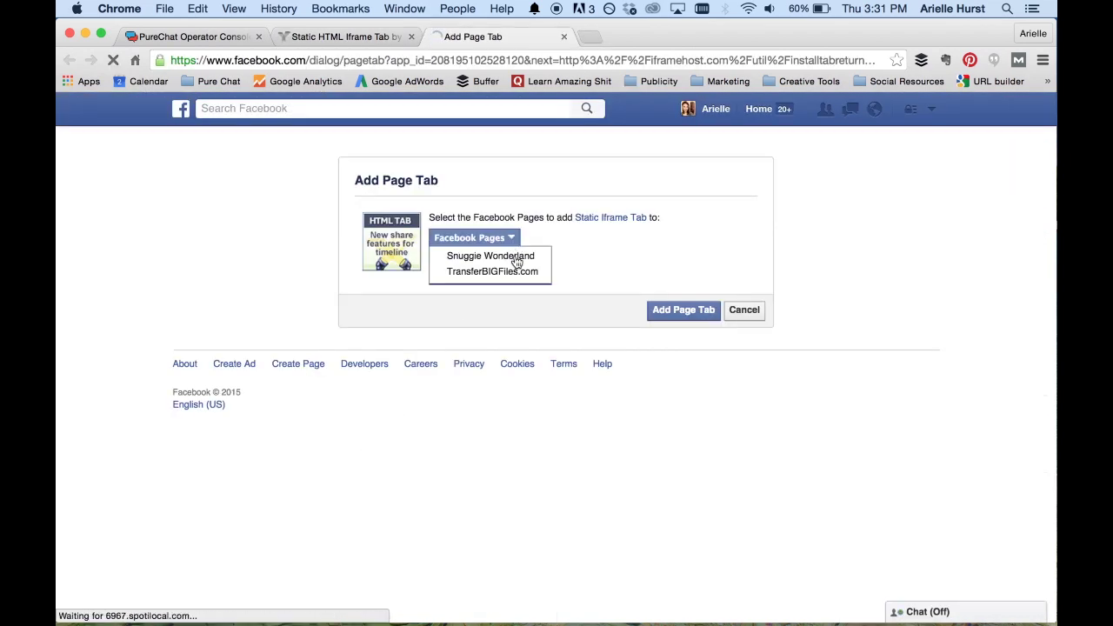
click(526, 258)
click(672, 311)
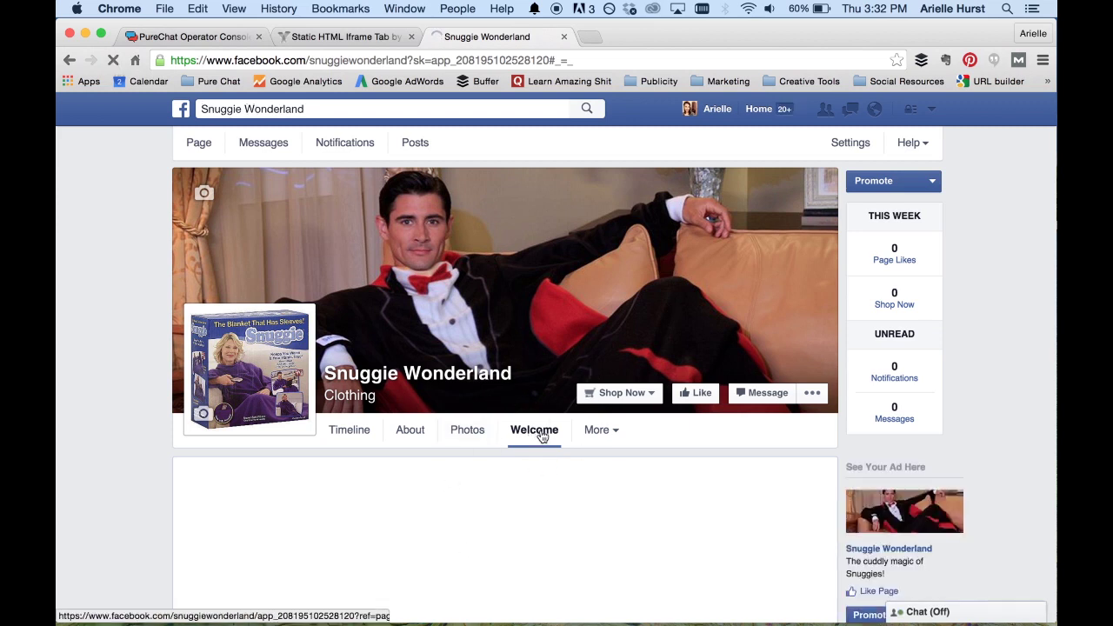
Open the Settings link under the Welcome tab's Woobox Admin Options
scroll(531, 436, down, 5)
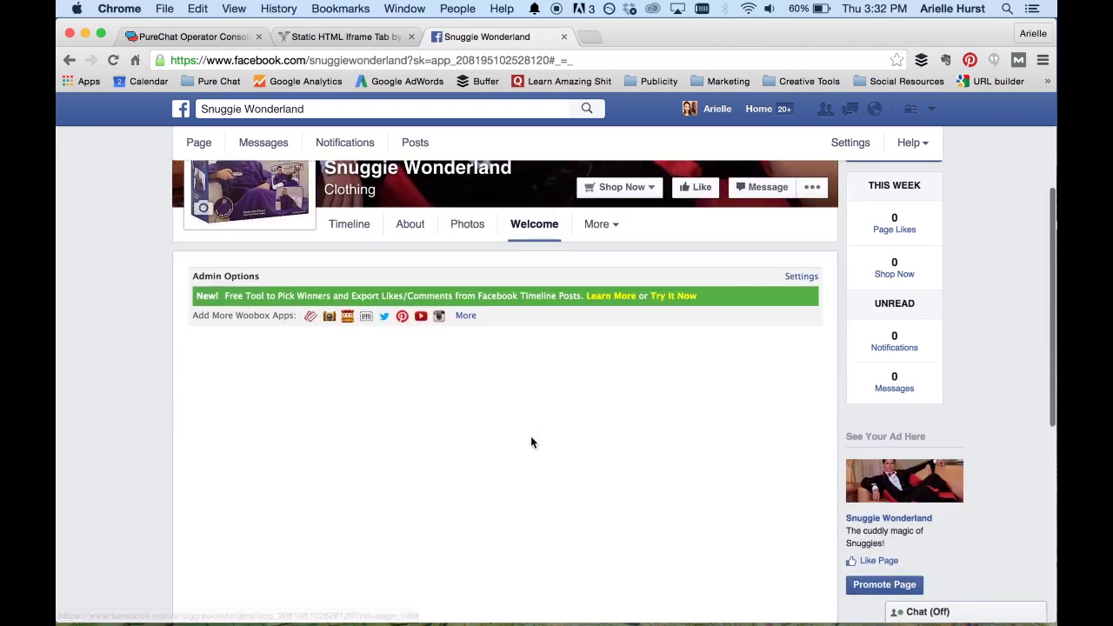
scroll(531, 443, down, 2)
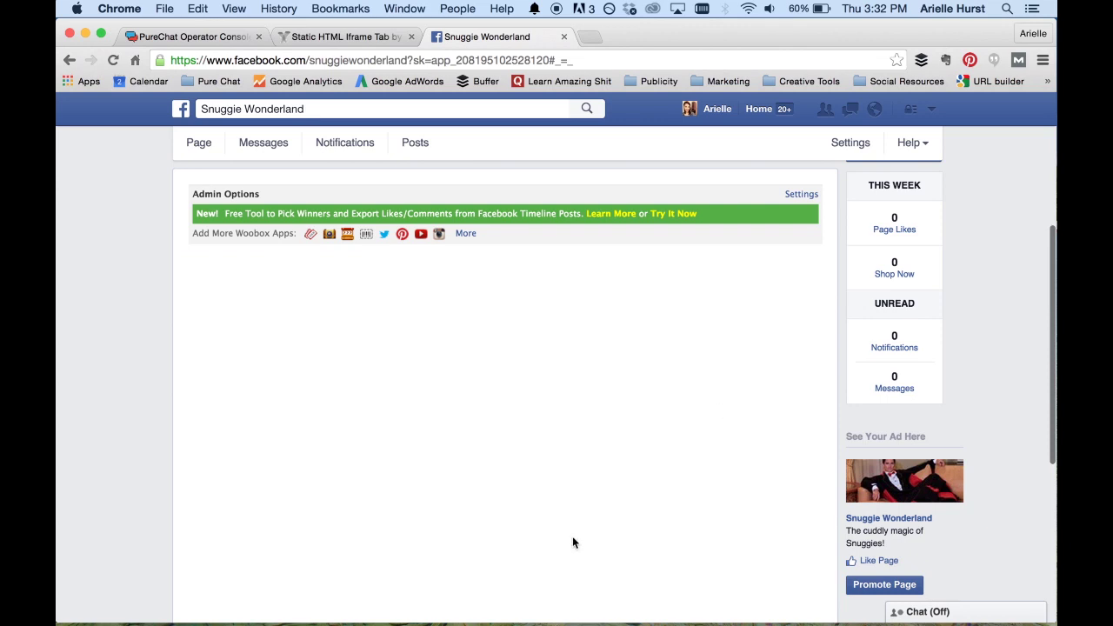
scroll(572, 540, up, 6)
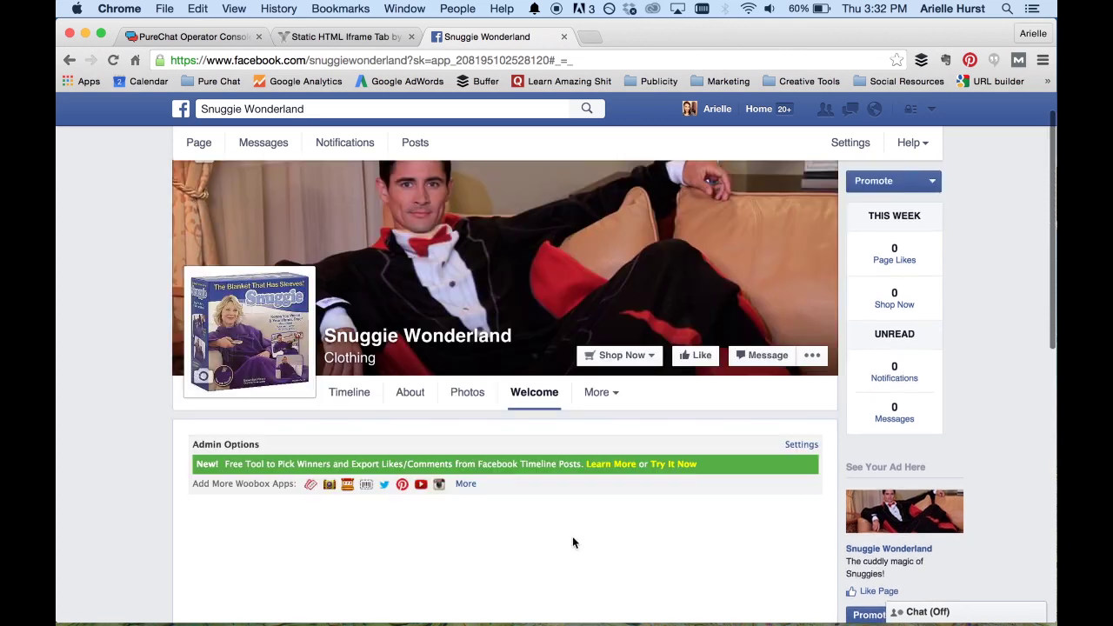
click(802, 445)
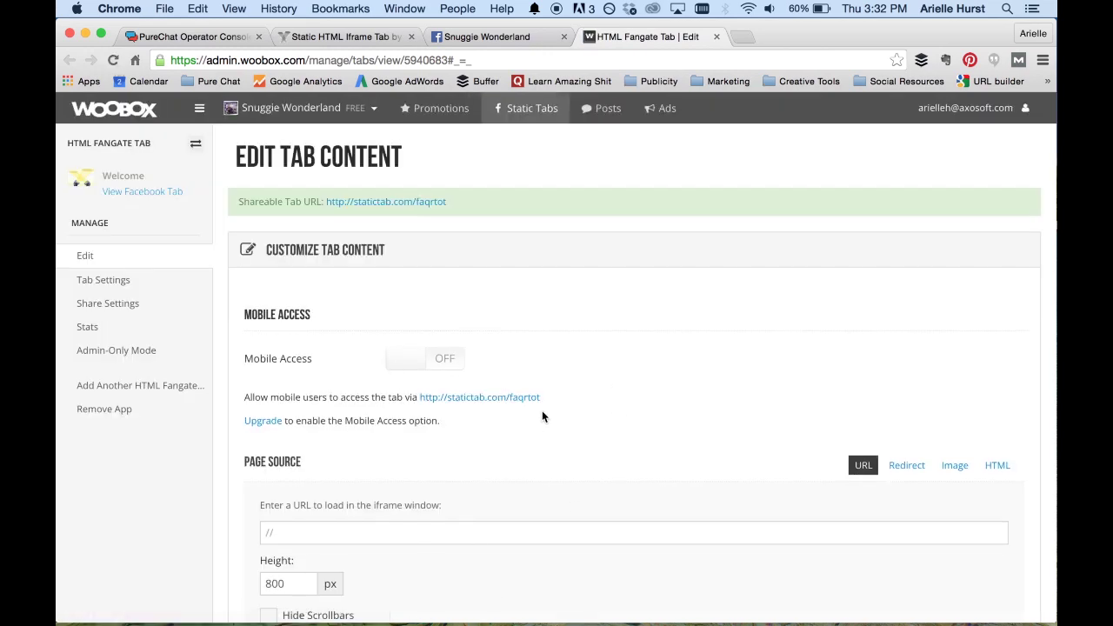
Leave the Woobox editor for the PureChat Operator Console browser tab
scroll(542, 412, down, 2)
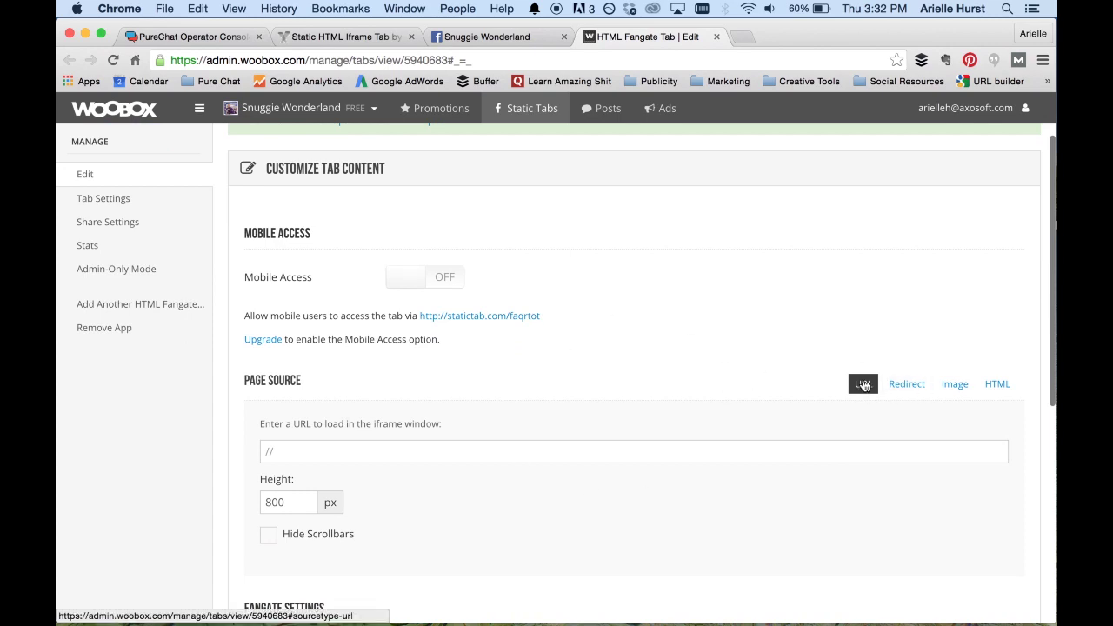
scroll(812, 393, up, 2)
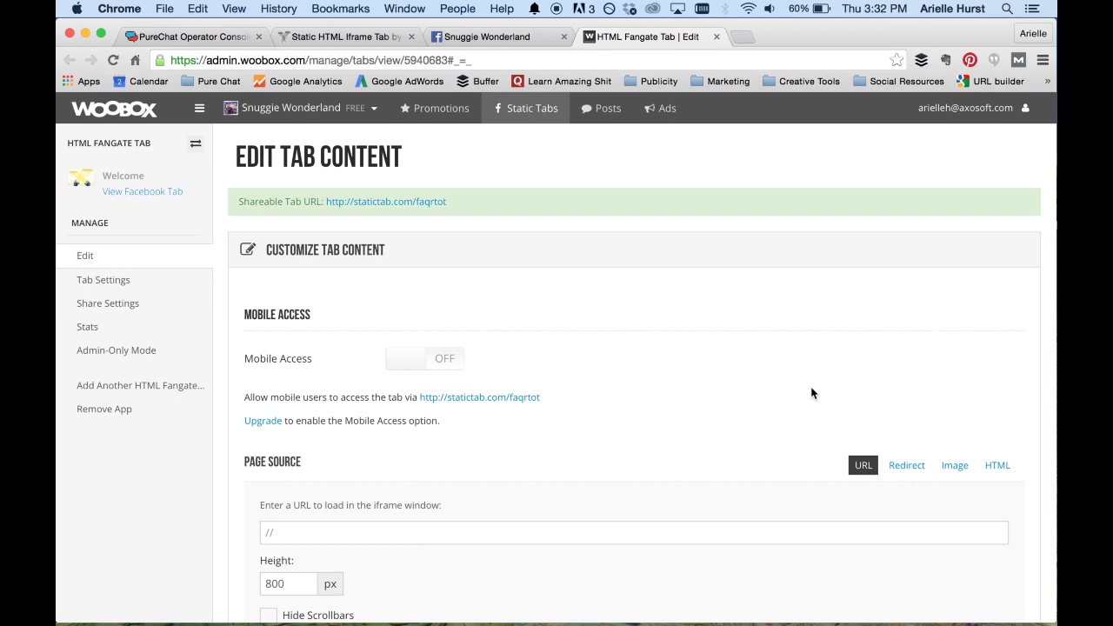
click(187, 40)
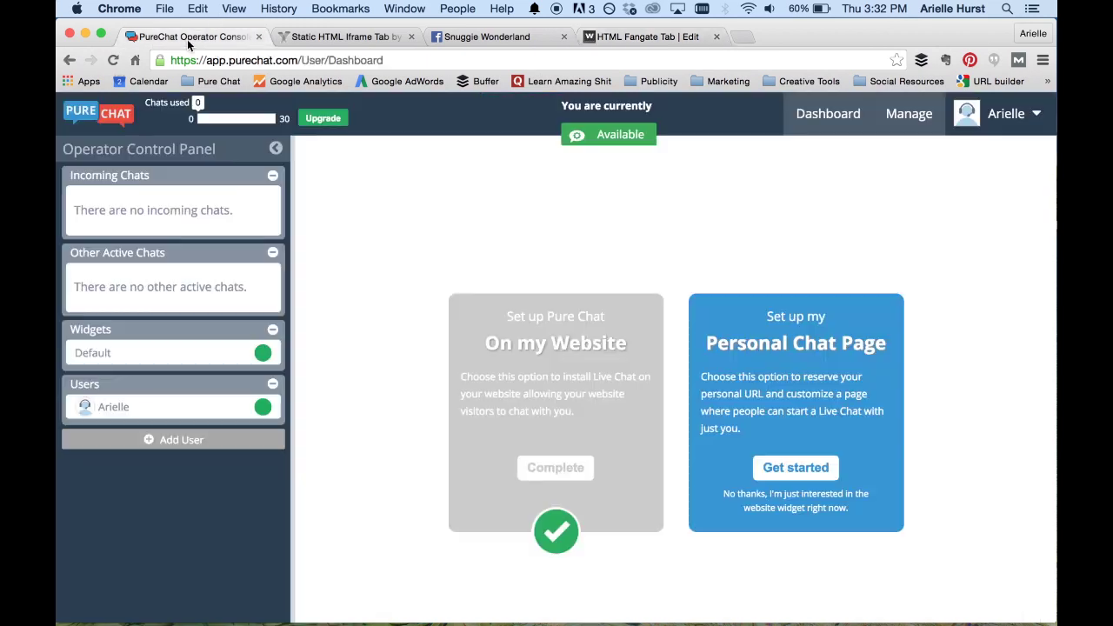
Edit the Default widget from Manage > Chat Widgets and show its Hosted settings
click(923, 121)
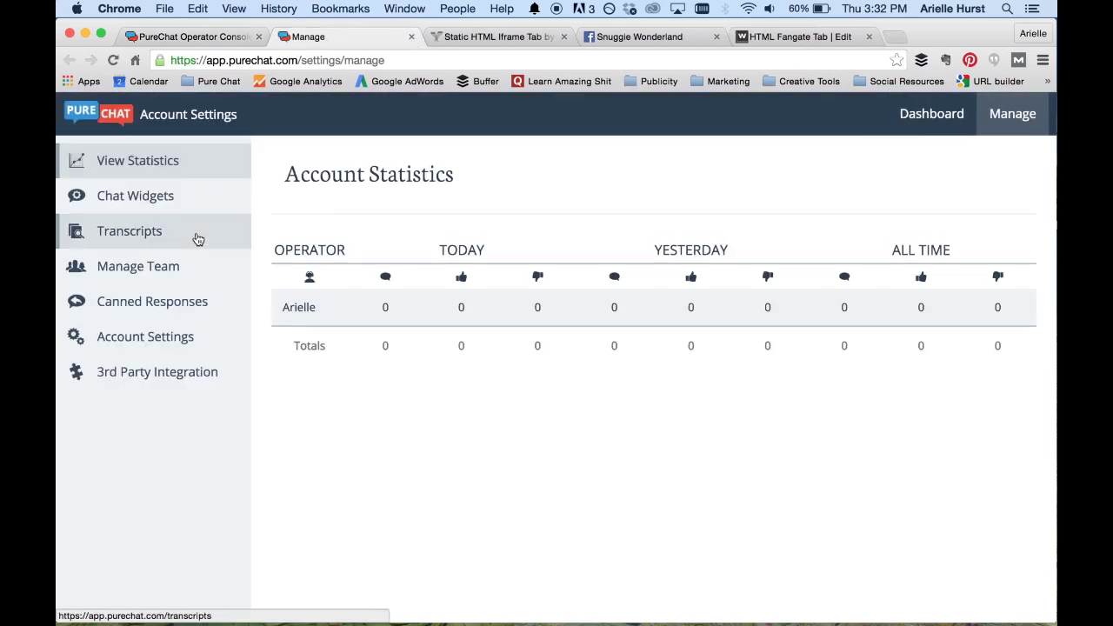
click(204, 208)
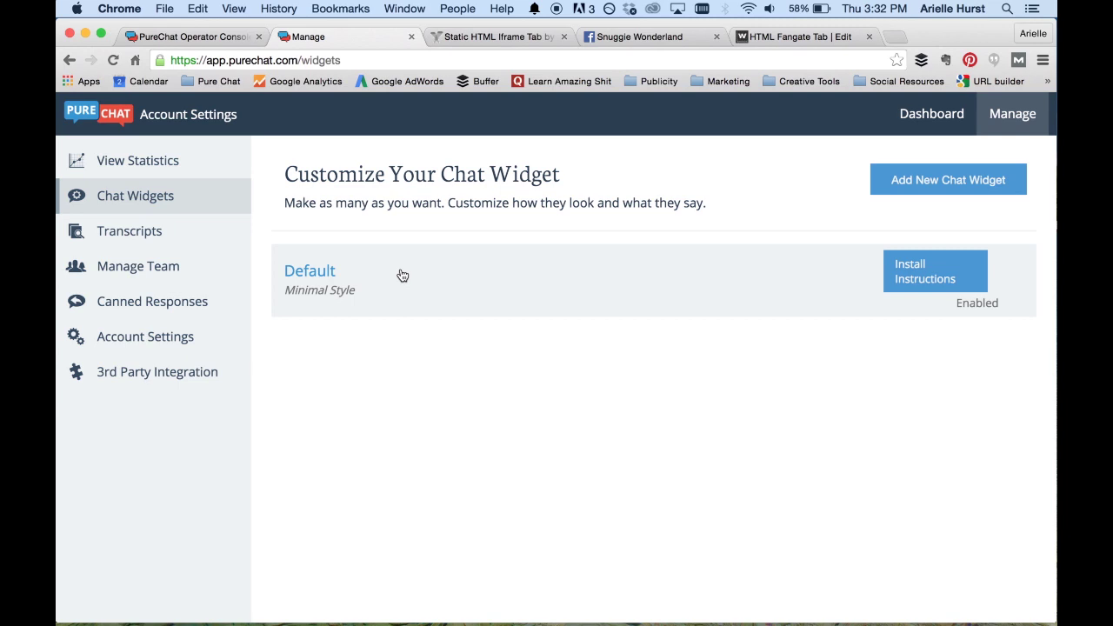
click(307, 273)
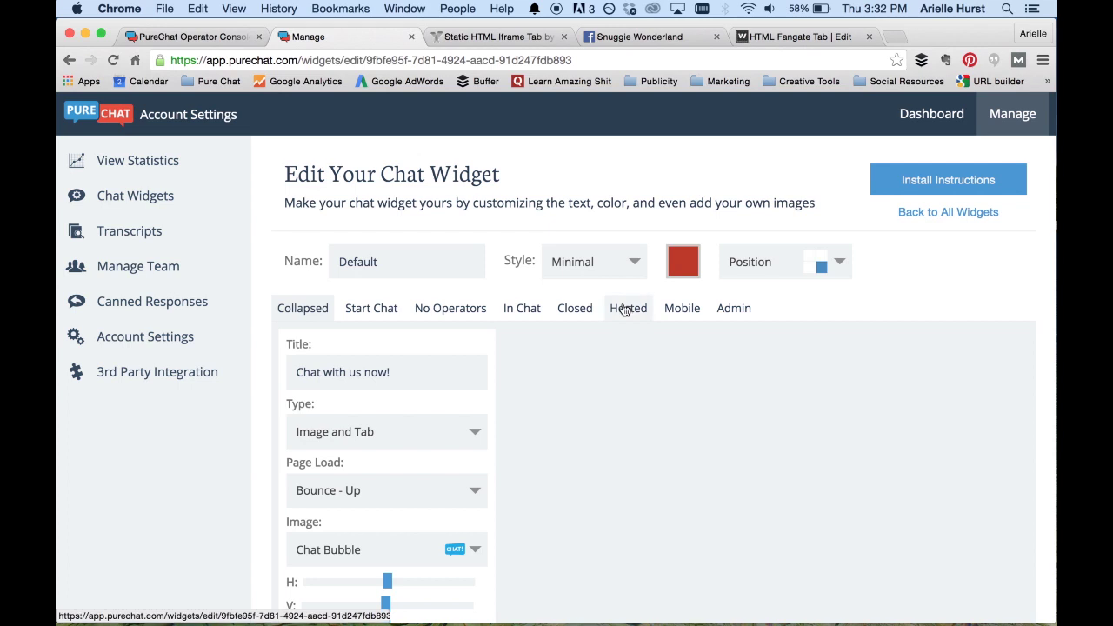
click(625, 309)
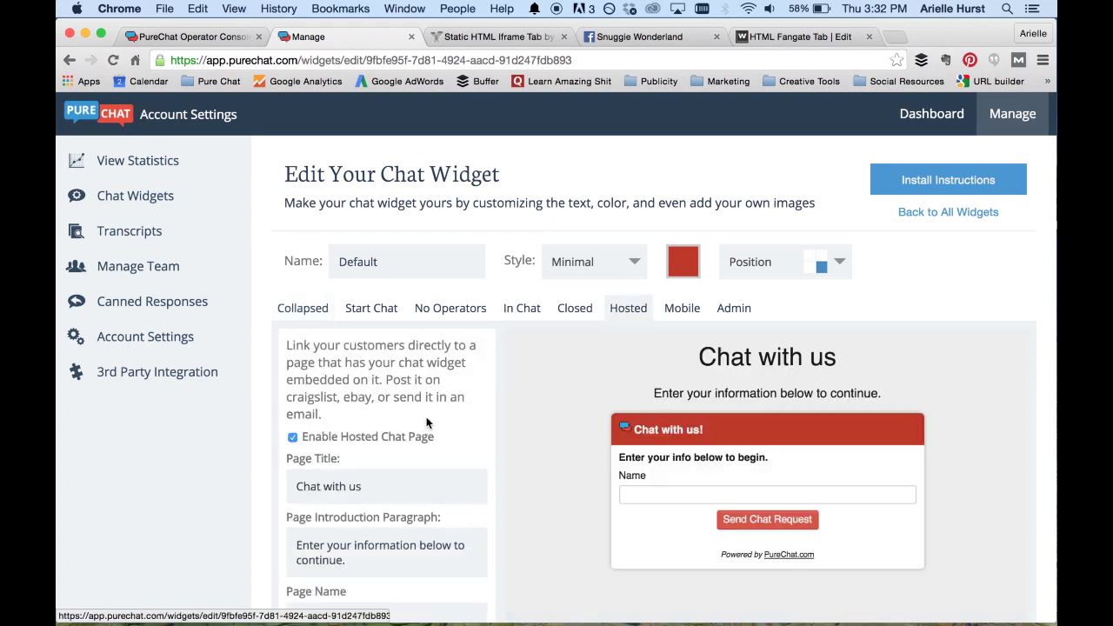
Replace the hosted page title 'Chat with us' with 'Questions about Snuggies?'
scroll(431, 420, down, 5)
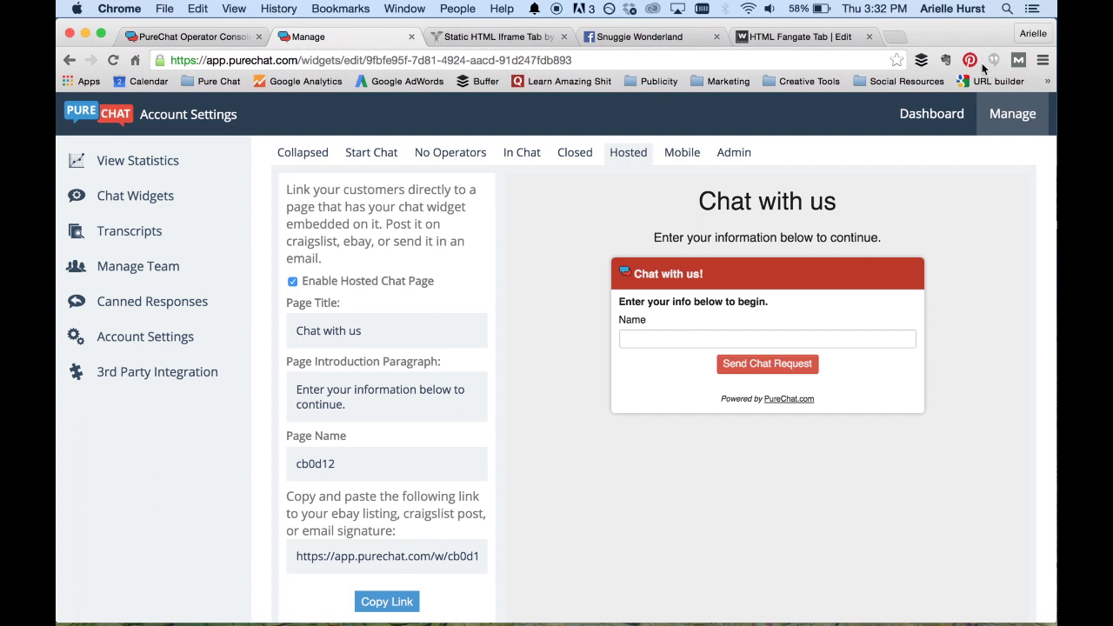
click(339, 344)
drag(377, 329, 254, 328)
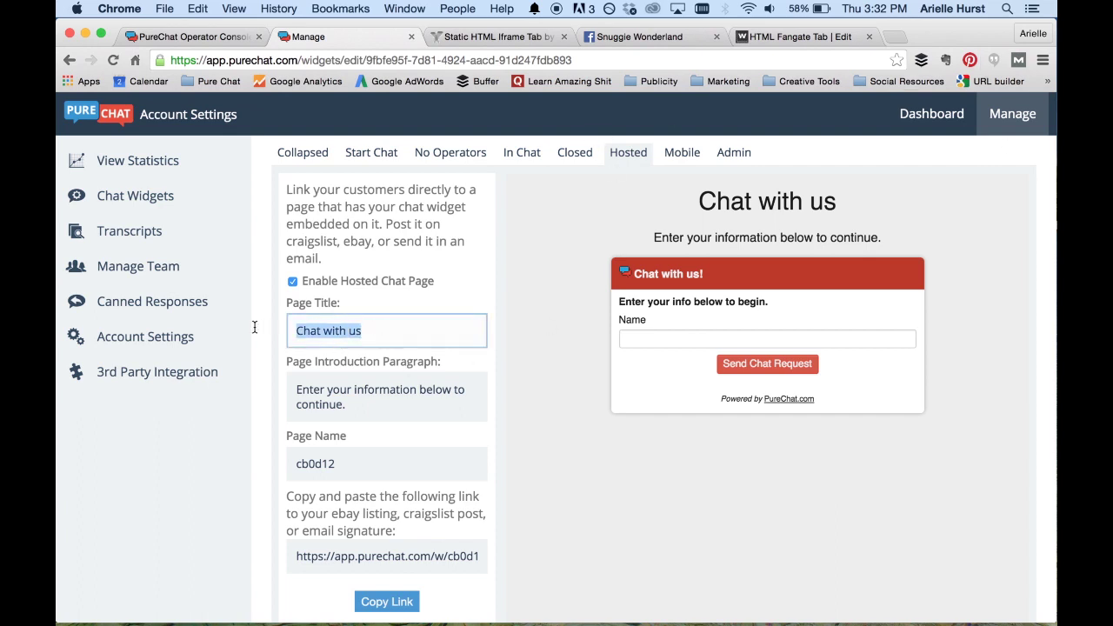
text(Questions )
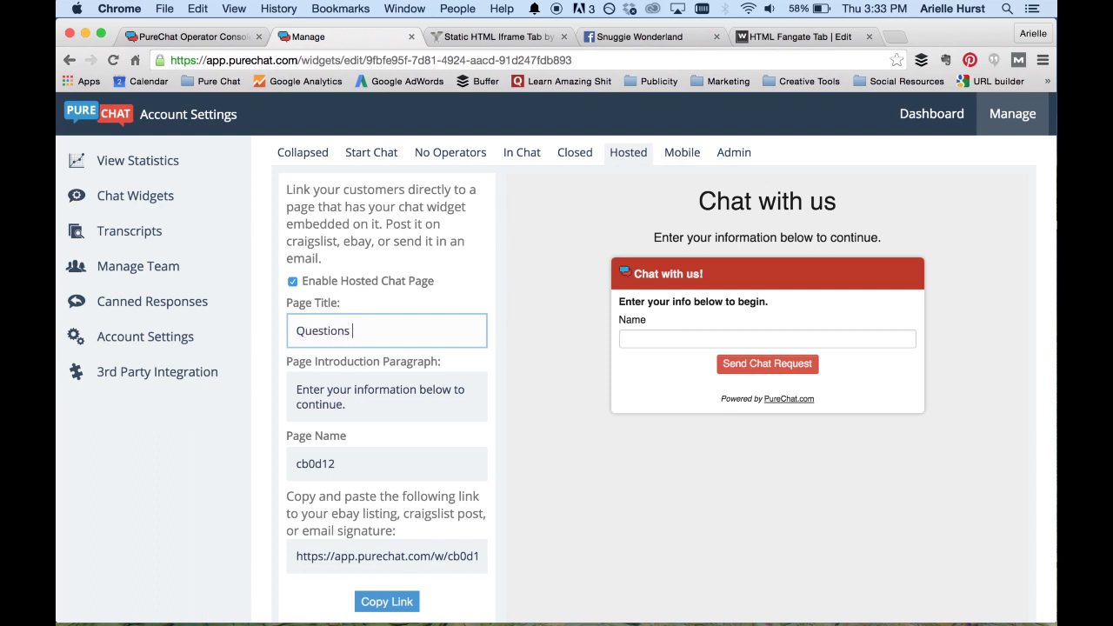
text(about Snuggies?)
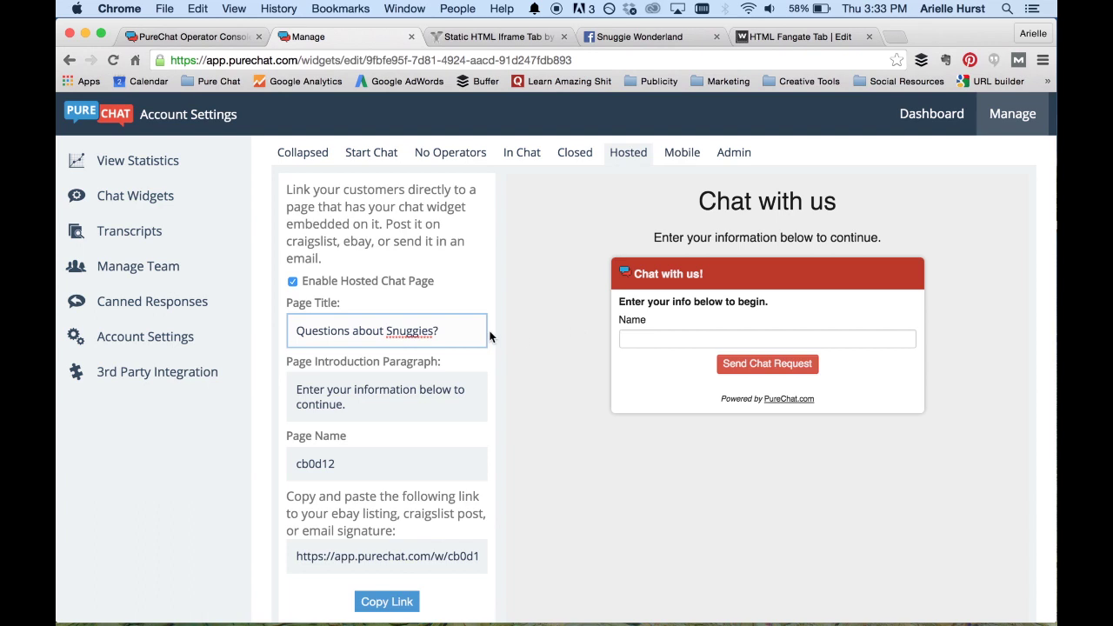
click(459, 295)
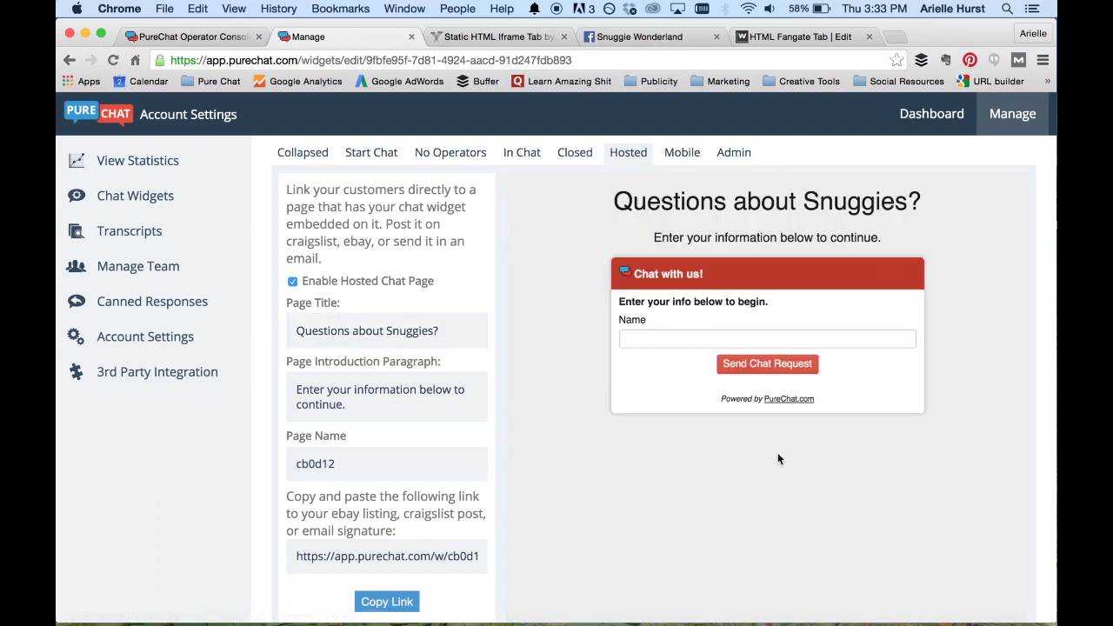
Copy the hosted chat page link and go to the Static HTML Iframe Tab browser tab
click(383, 605)
click(560, 397)
click(515, 36)
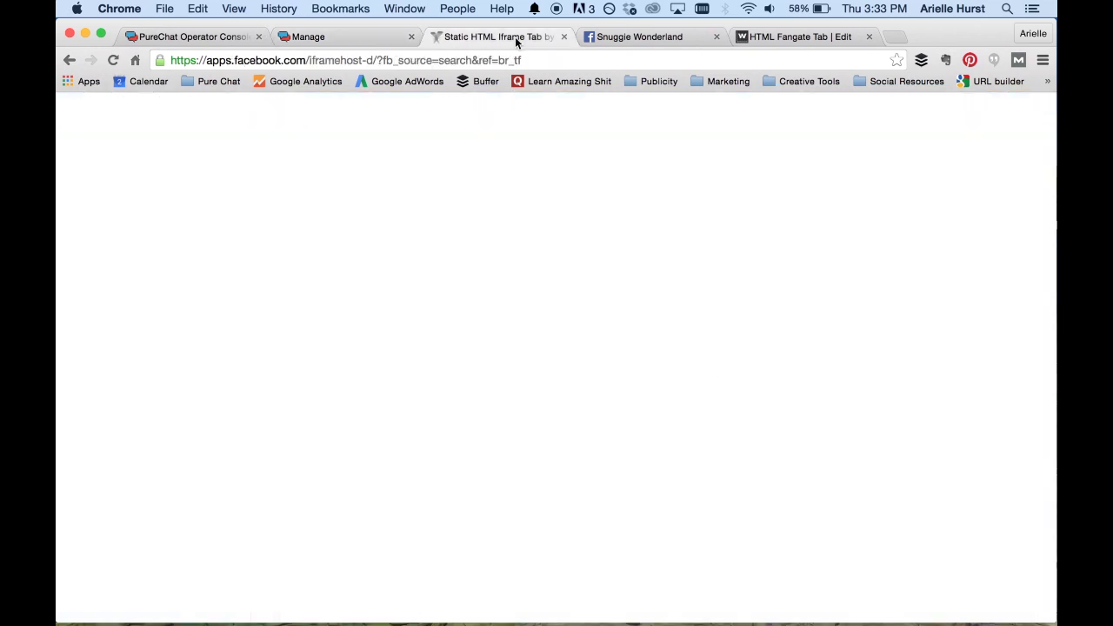
click(798, 37)
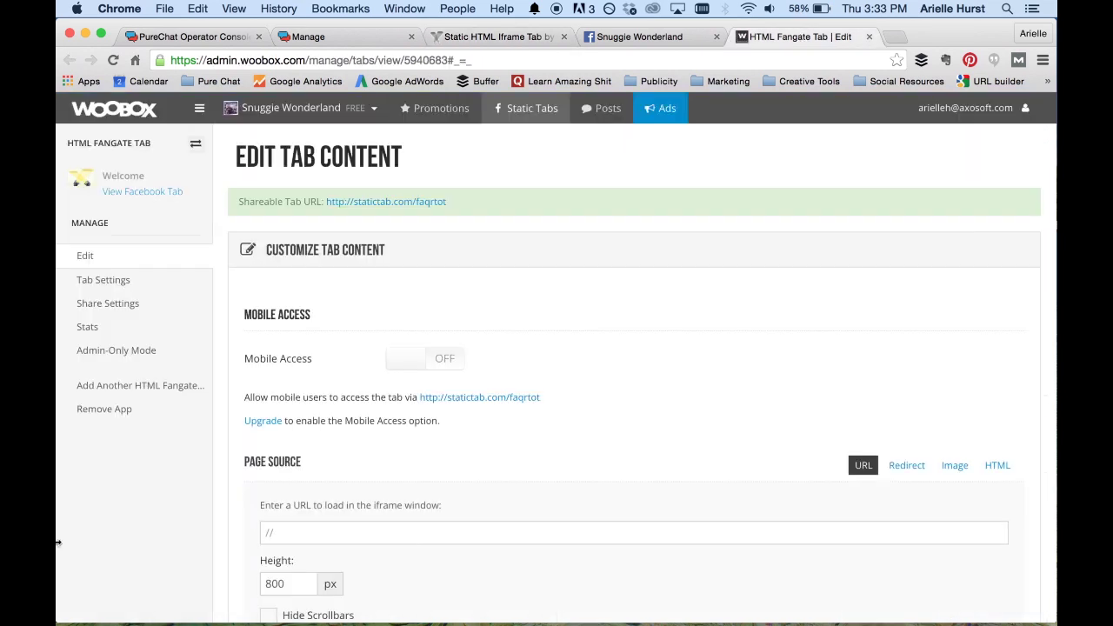
scroll(392, 475, down, 3)
click(383, 432)
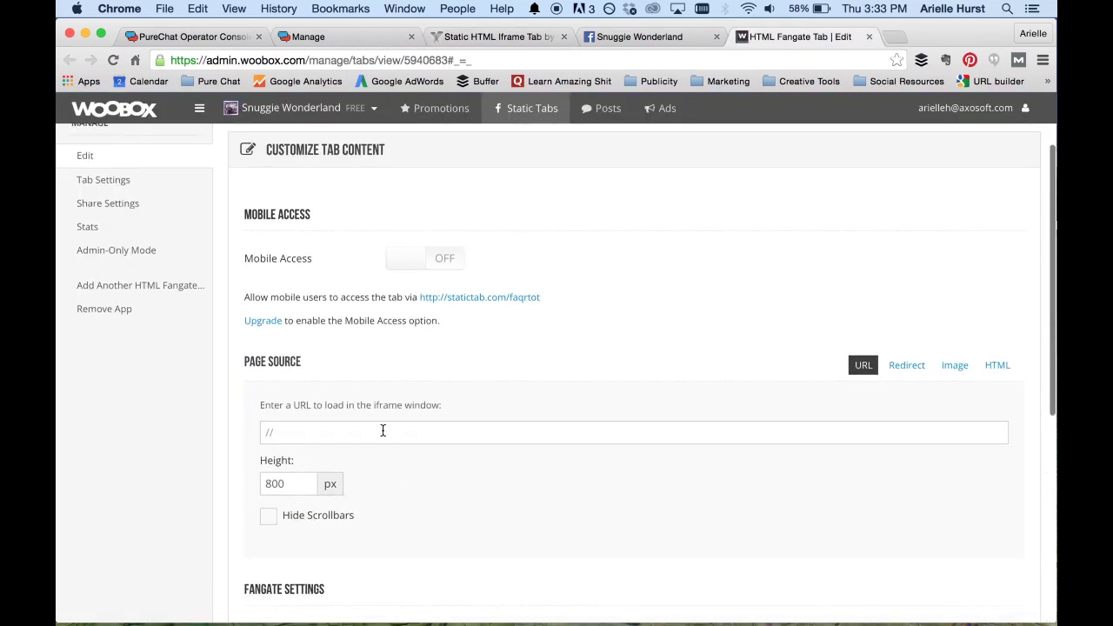
key(super+v)
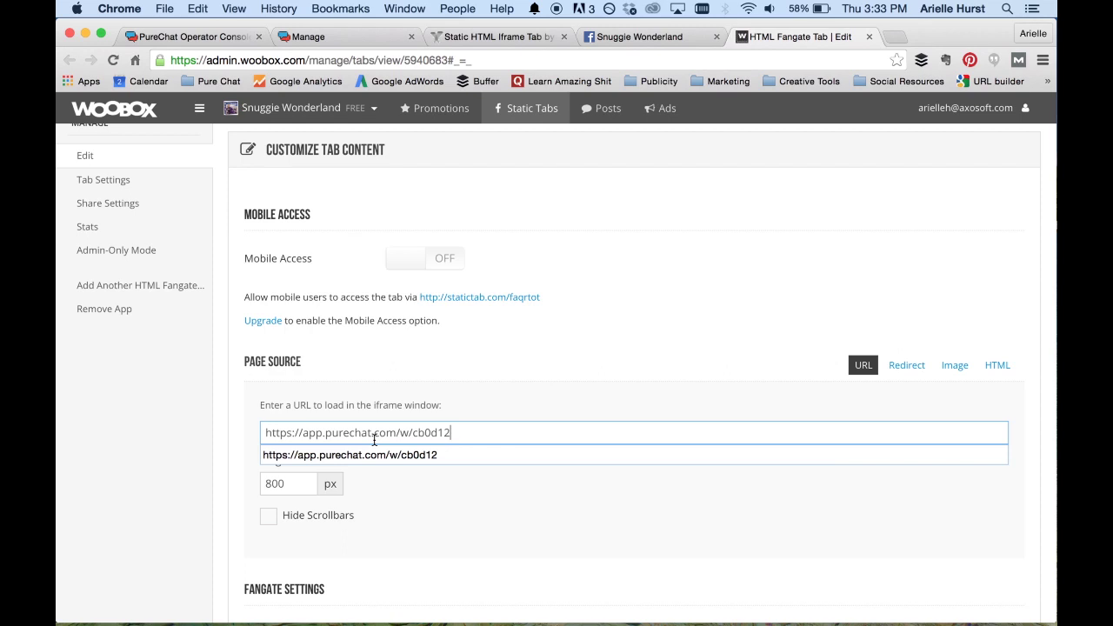
click(418, 491)
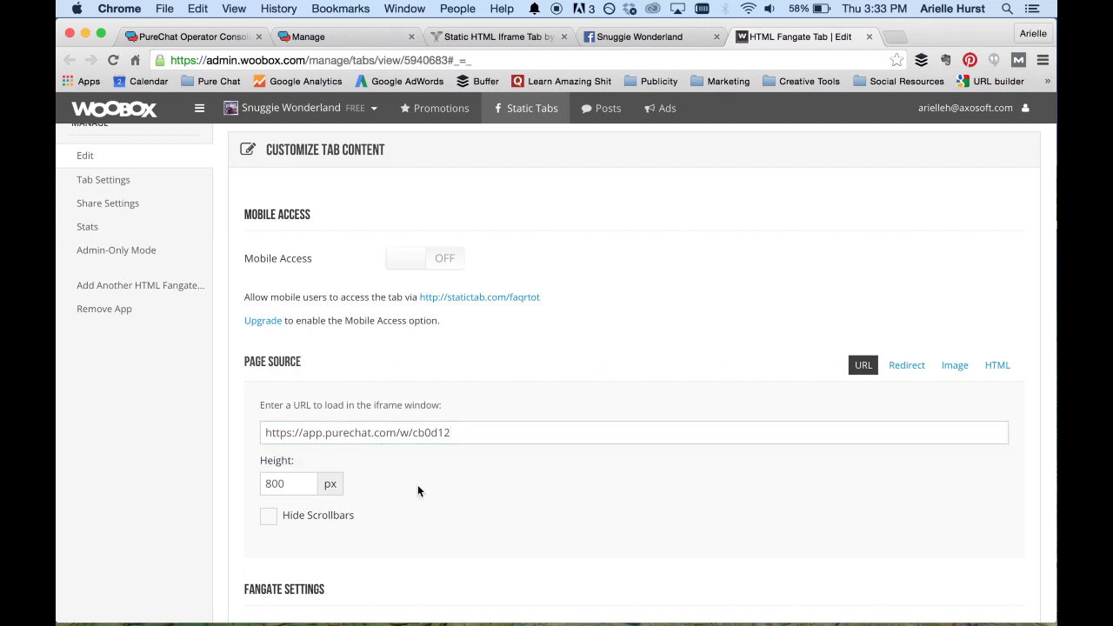
Save the tab content settings and bring up Tab Settings
scroll(416, 488, down, 5)
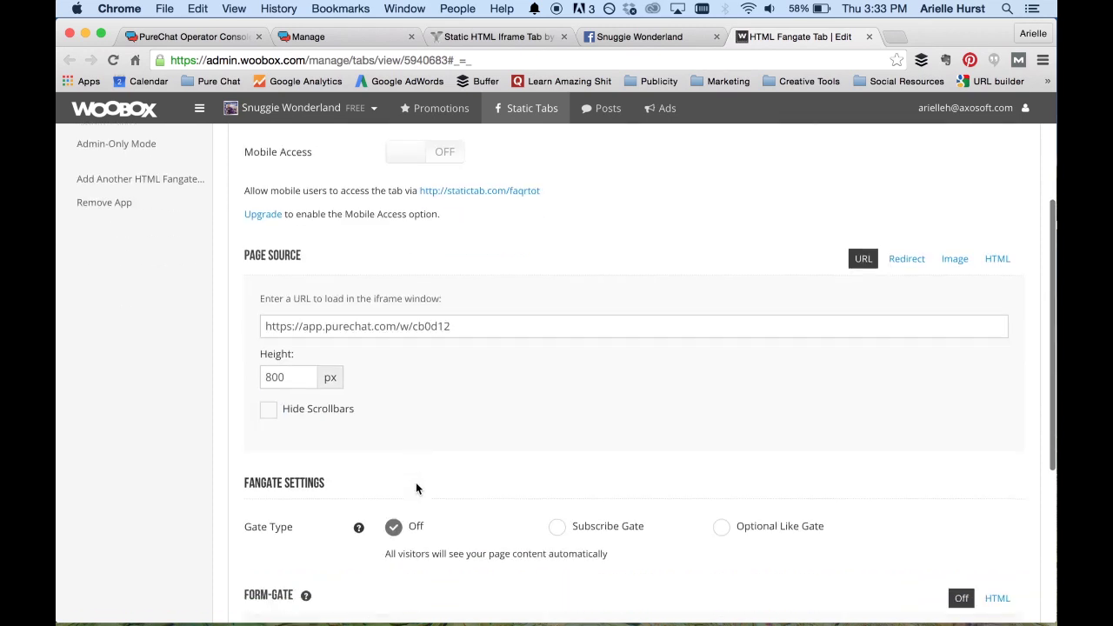
click(350, 413)
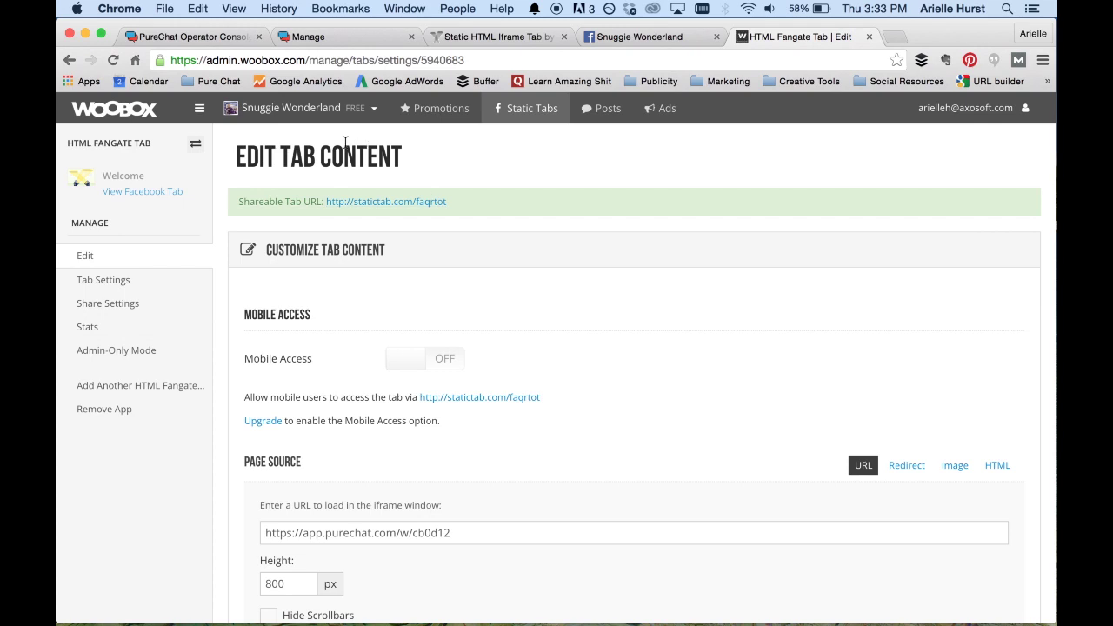
click(100, 283)
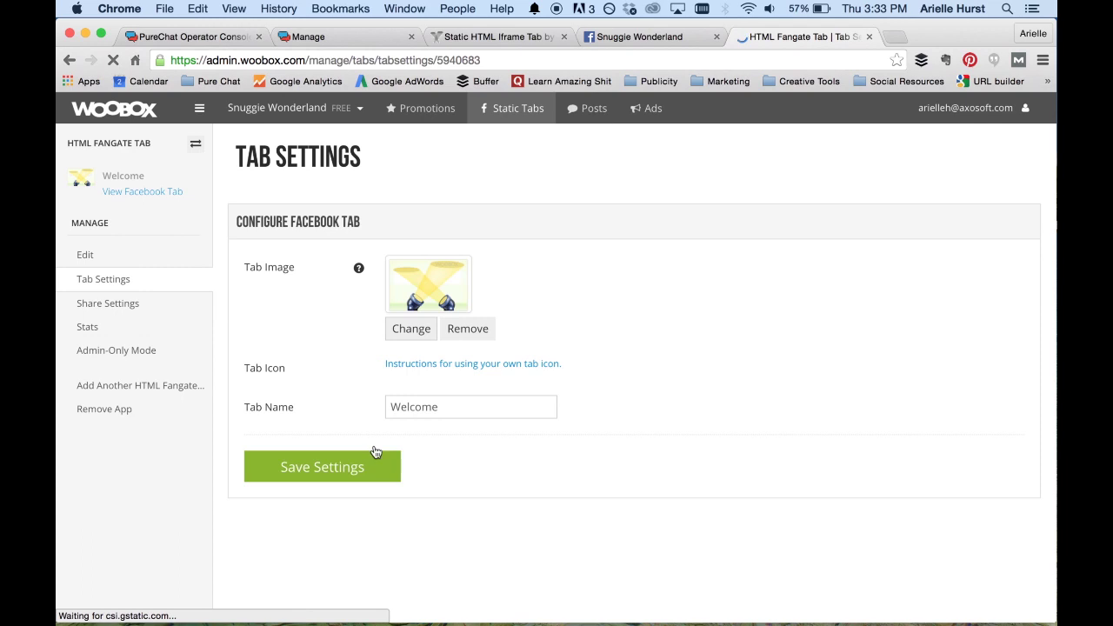
Rename the Woobox Facebook tab from Welcome to 'Chat Us Now!', save it, and return to Facebook
double_click(443, 406)
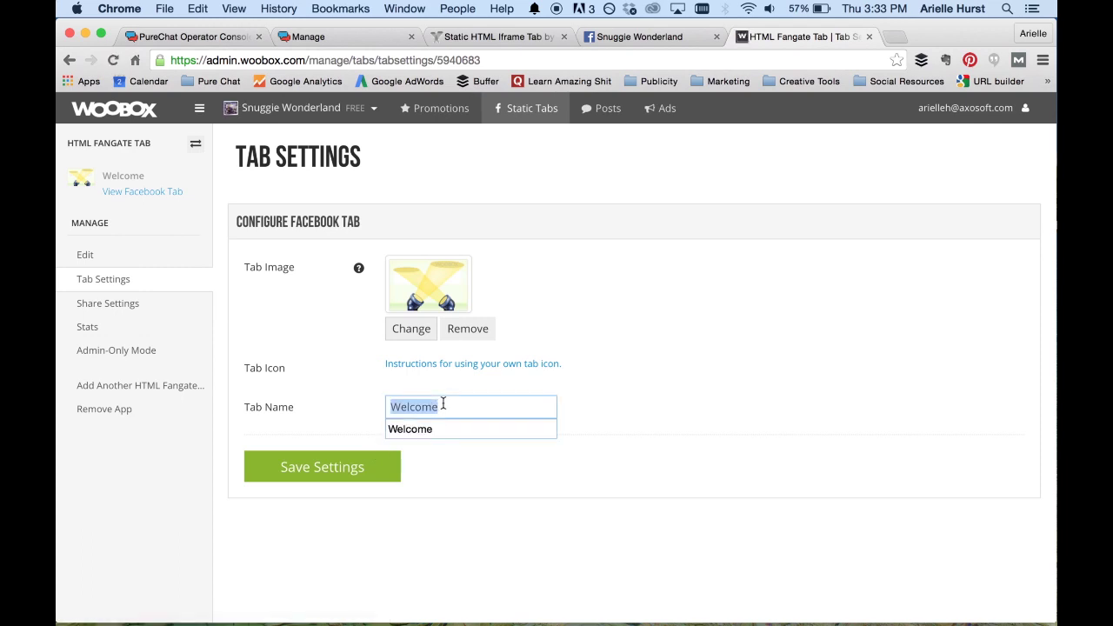
text(C)
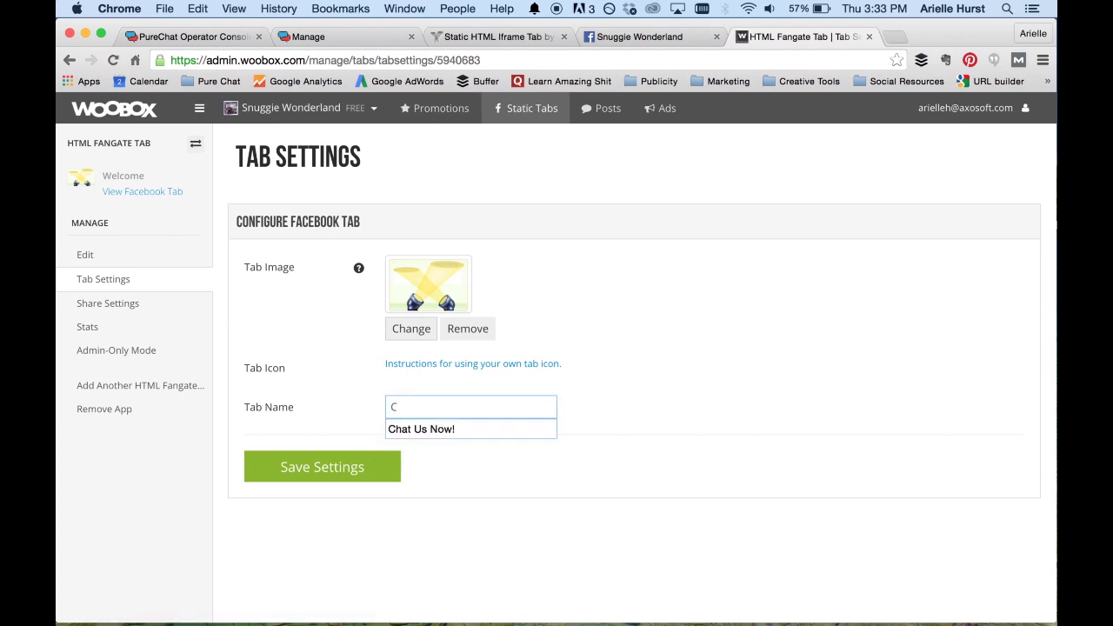
key(Down)
key(Return)
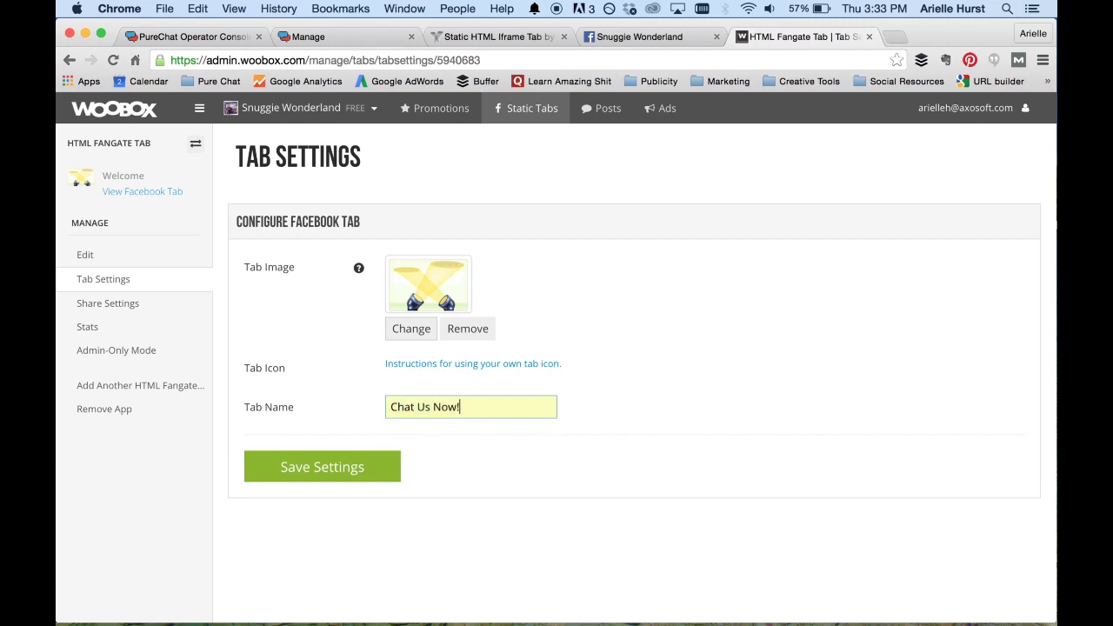
click(355, 469)
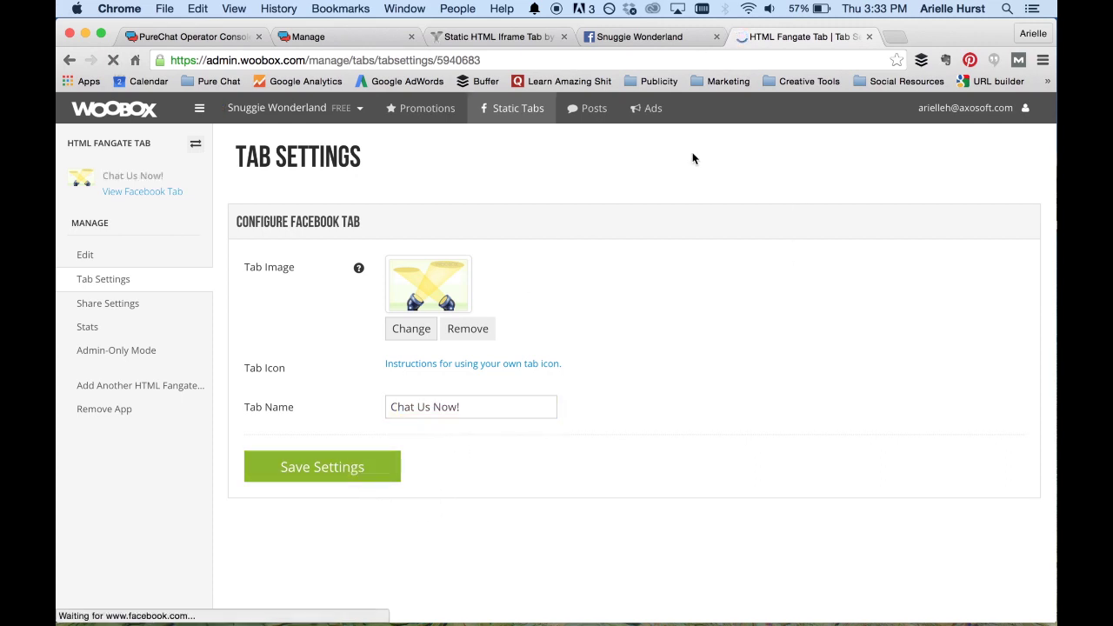
click(641, 35)
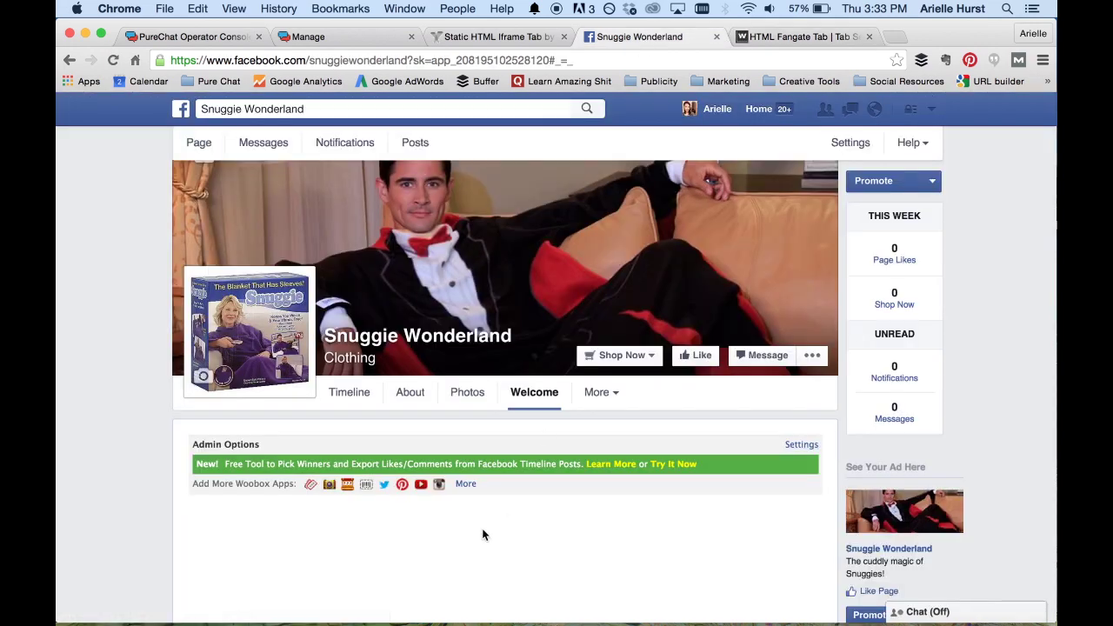
Reload Snuggie Wonderland's page and test typing in the Chat Us Now! chat form's Name field
key(super+r)
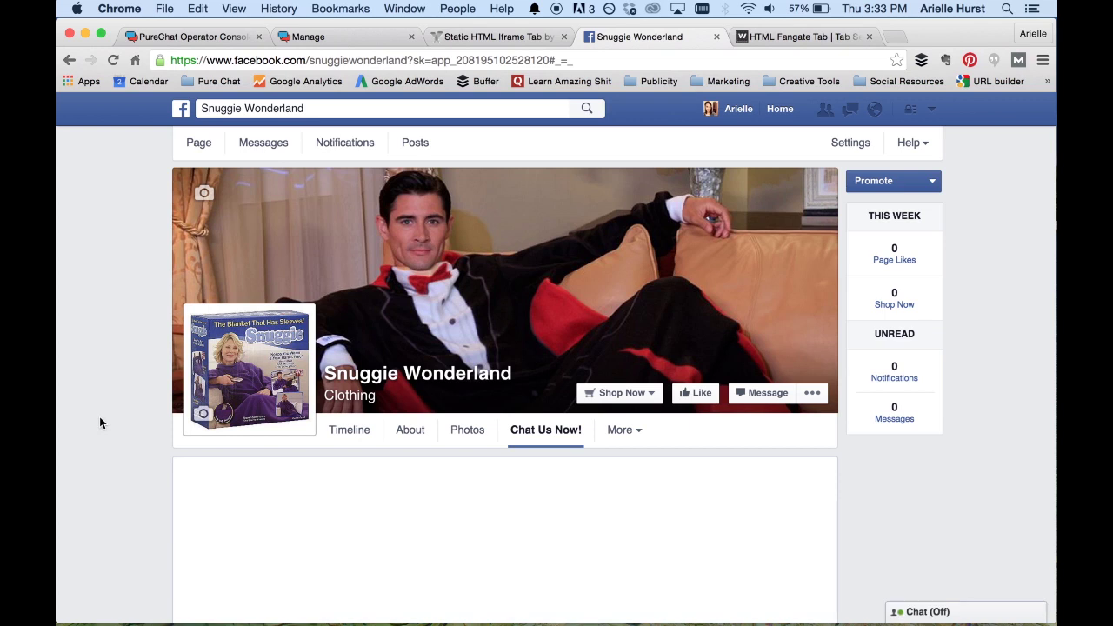
key(super+r)
scroll(569, 470, down, 2)
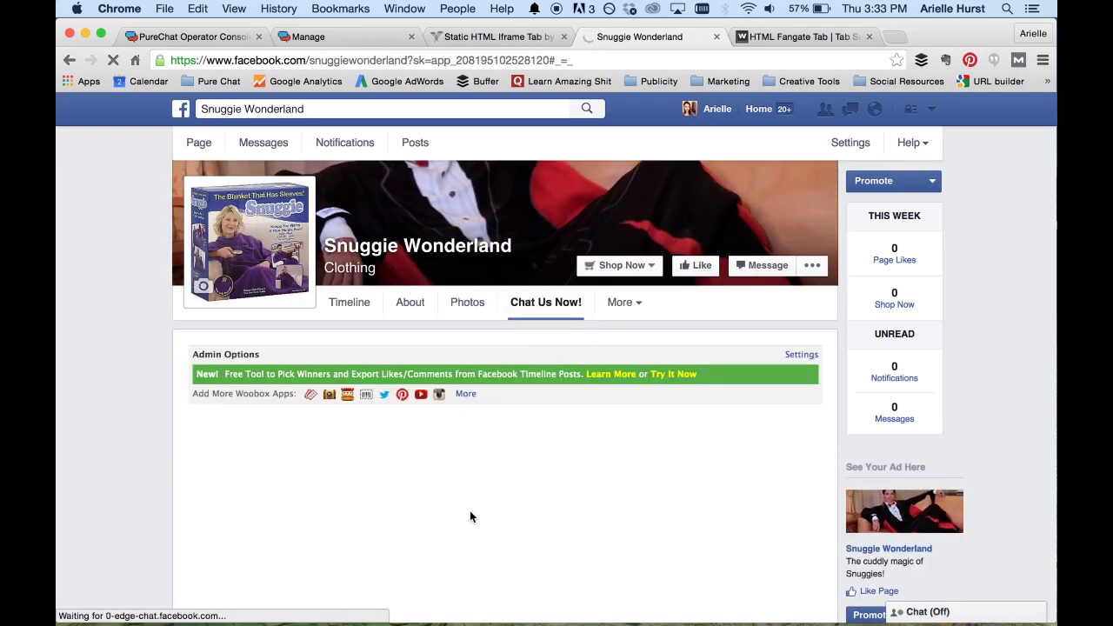
scroll(470, 513, down, 1)
click(508, 510)
text(Chat)
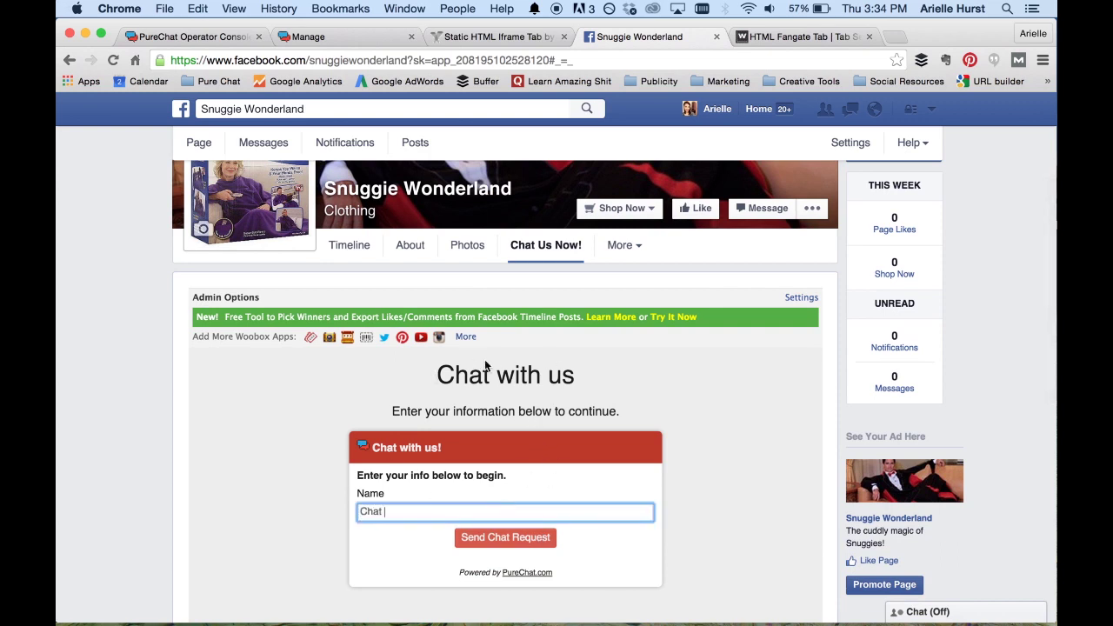
click(306, 37)
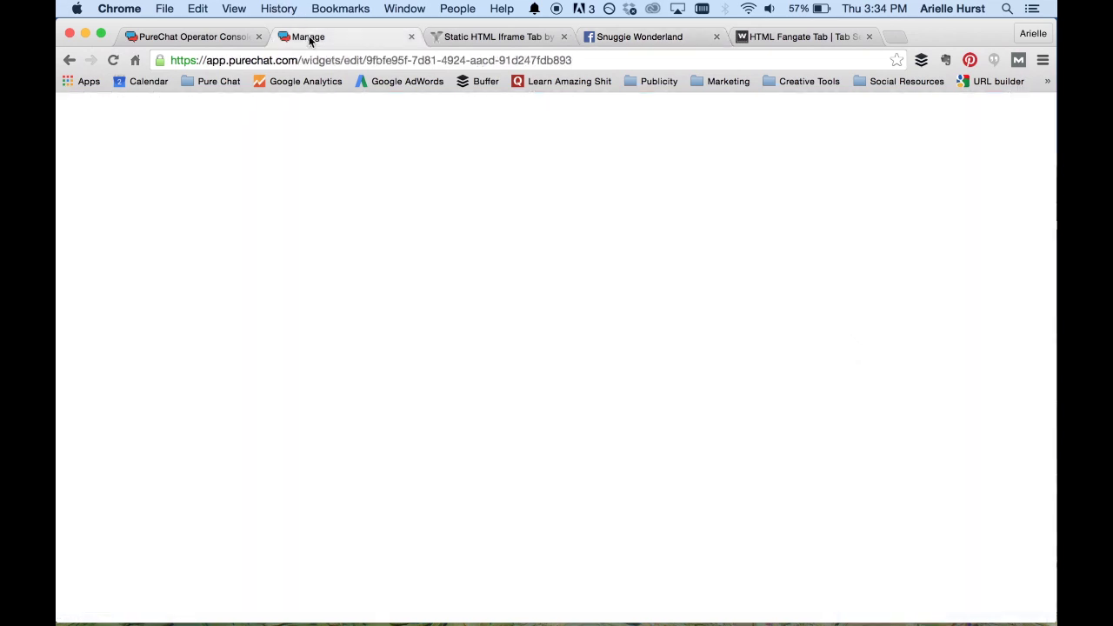
Save the Pure Chat hosted chat page settings and reload the Facebook Chat Us Now! tab
scroll(611, 382, down, 3)
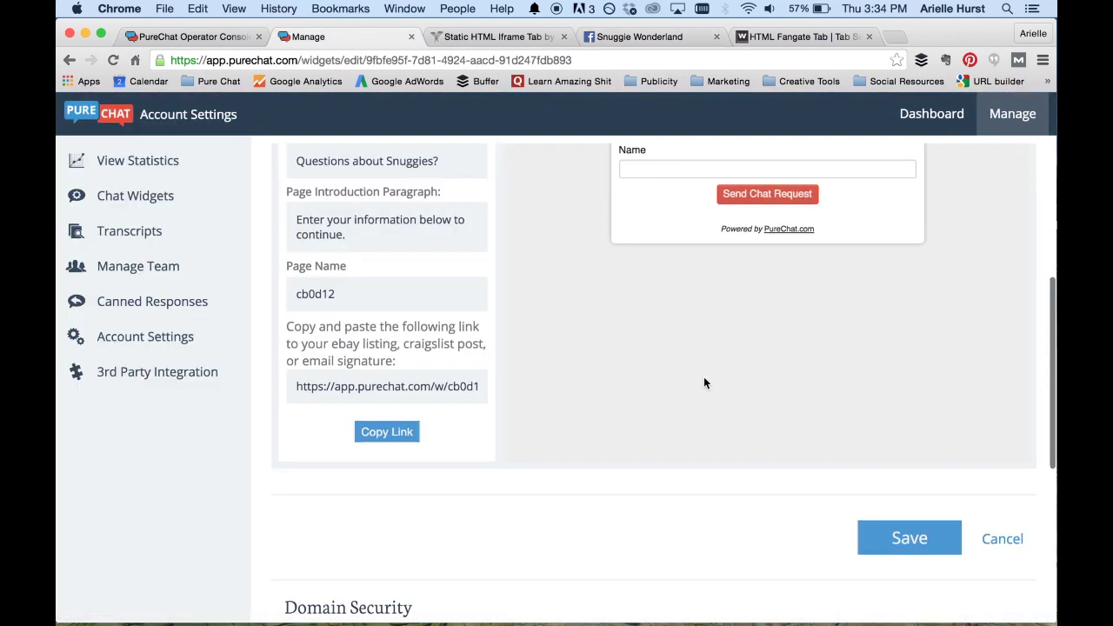
click(914, 538)
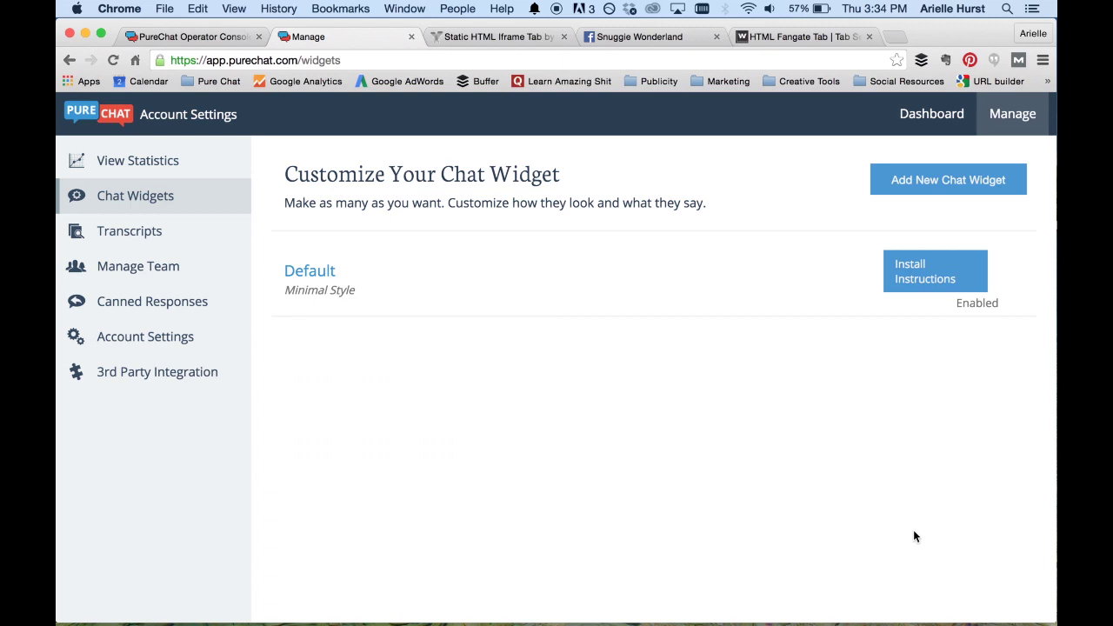
click(611, 41)
key(super+r)
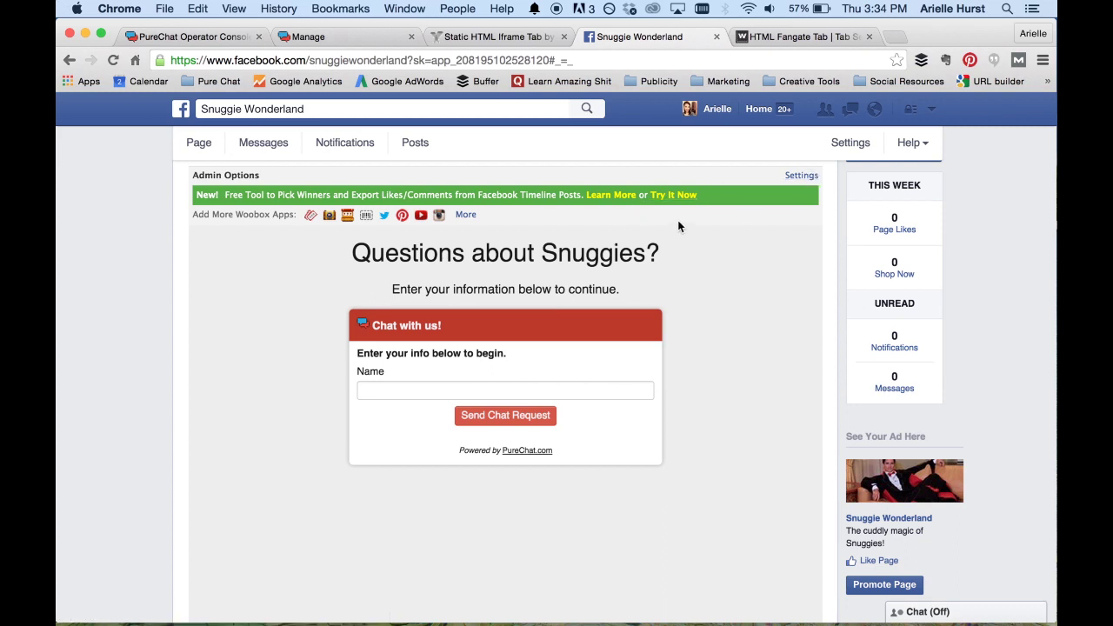
Load facebook.com/snuggiewonderland in a new tab of the private browsing window
key(super+m)
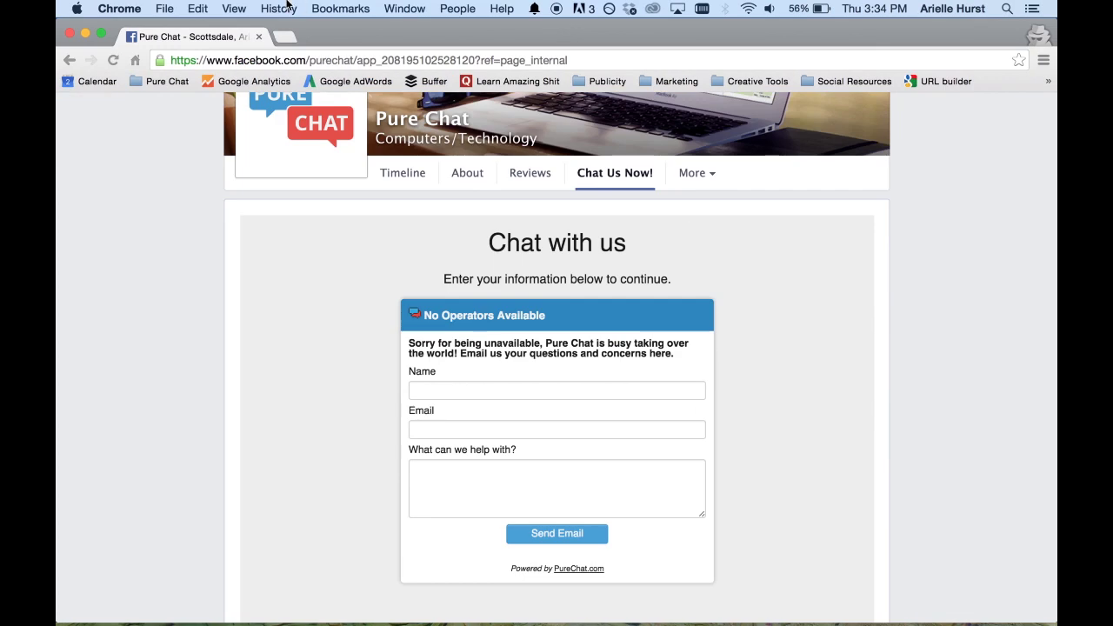
click(287, 31)
click(286, 37)
text(face)
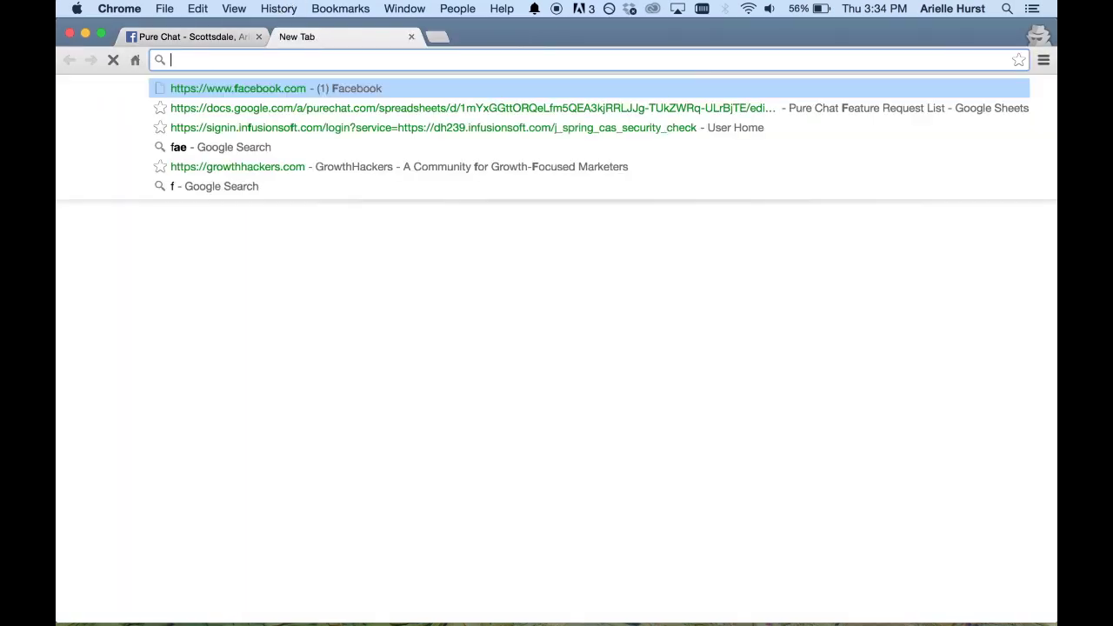
text(book.com)
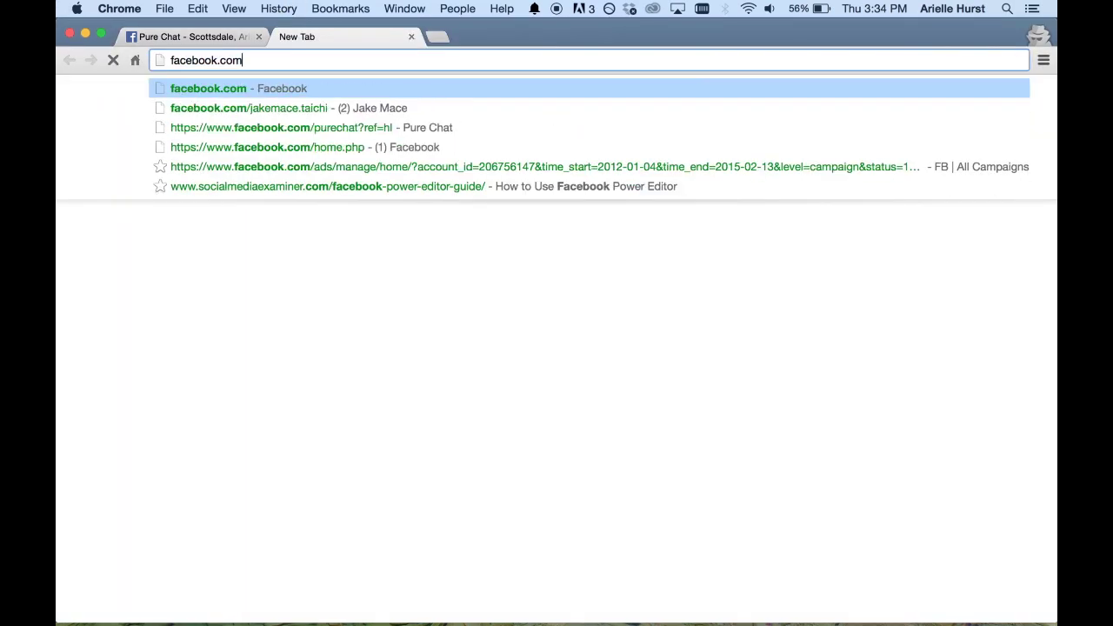
text(/snu)
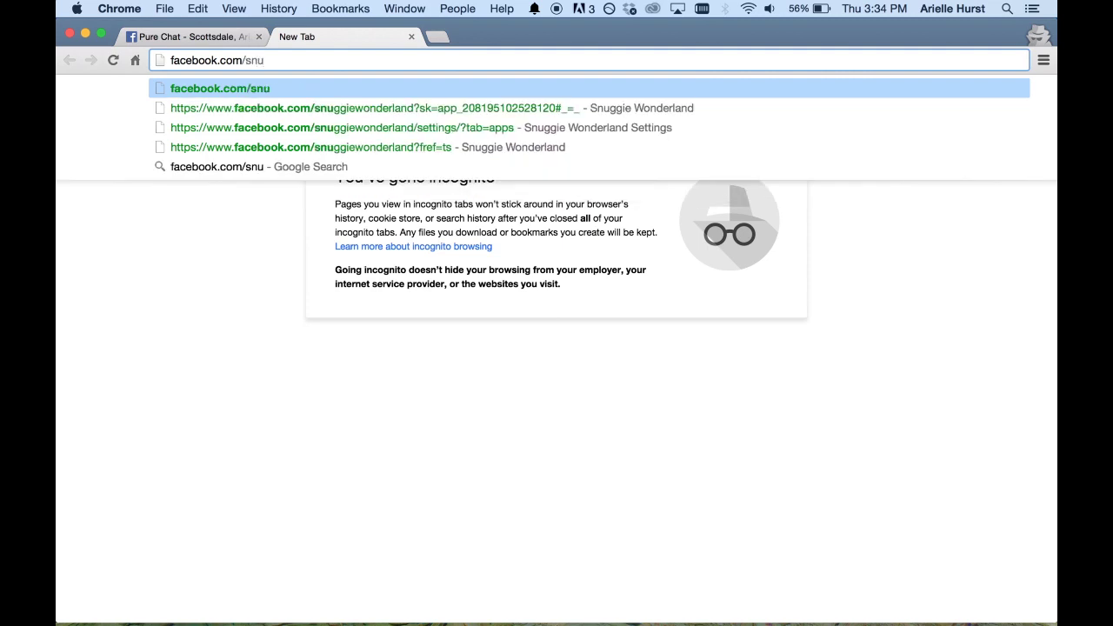
text(ggiewonderland)
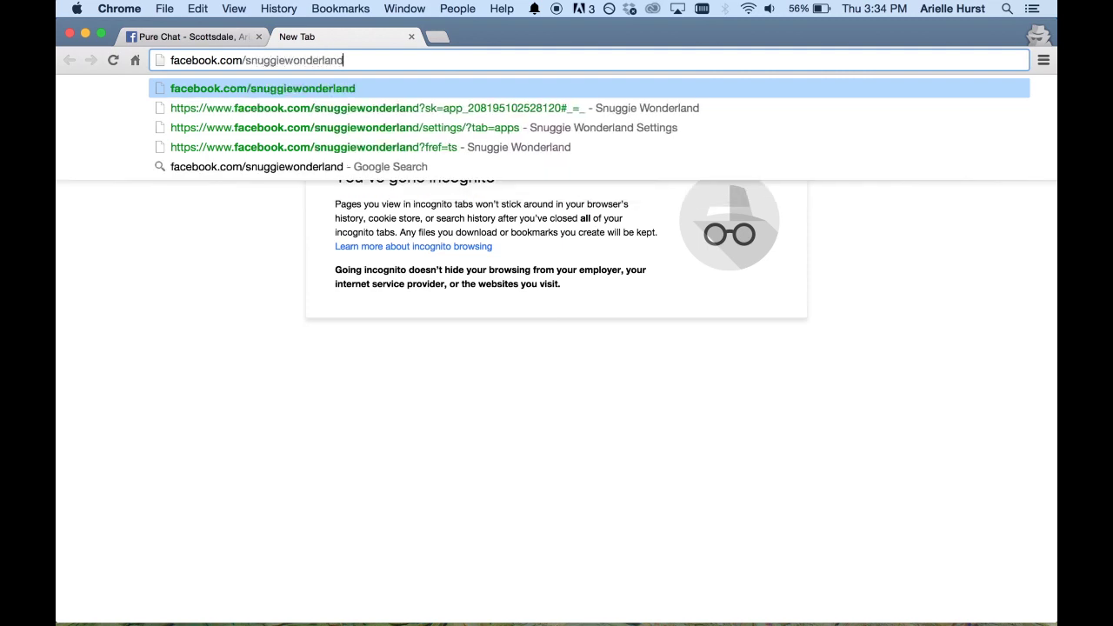
key(Return)
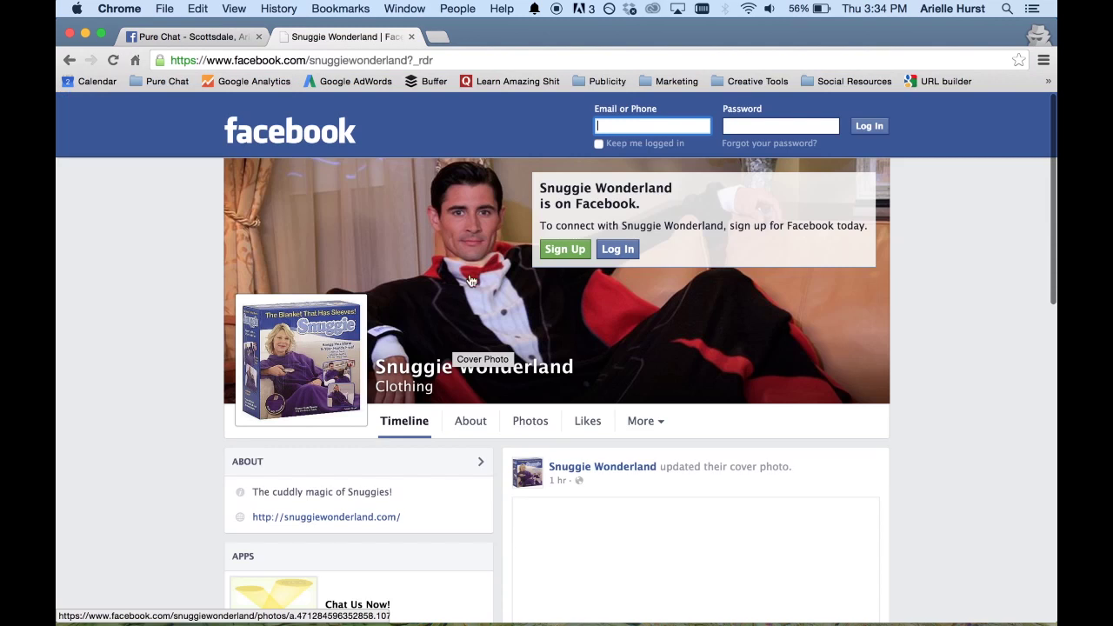
Open the Chat Us Now! tab as a visitor, then list the admin view's extra tabs
click(663, 424)
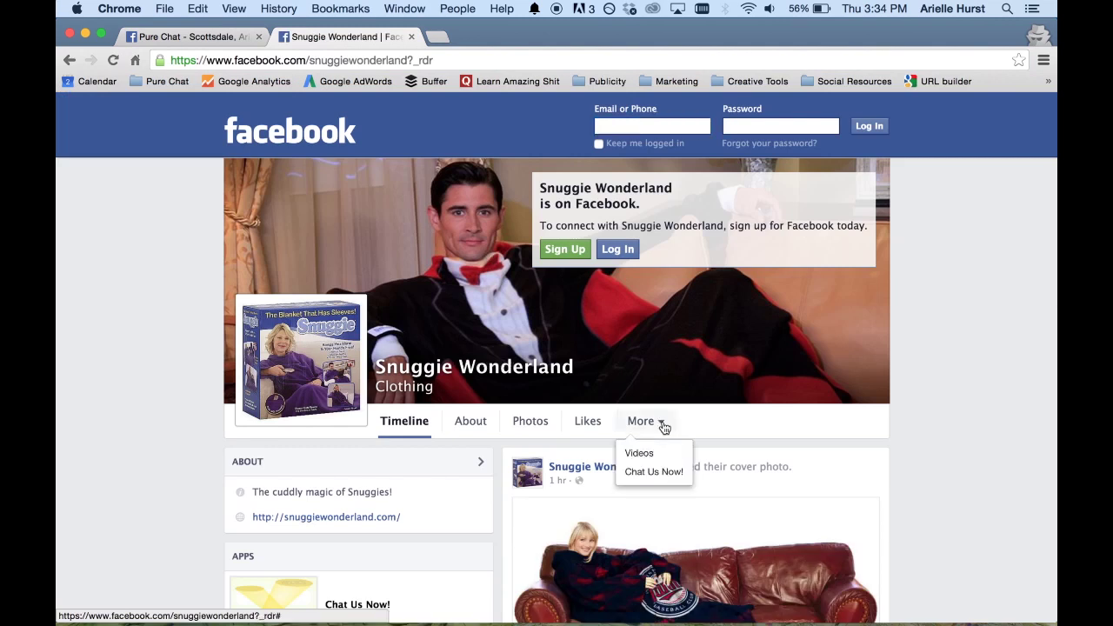
click(665, 473)
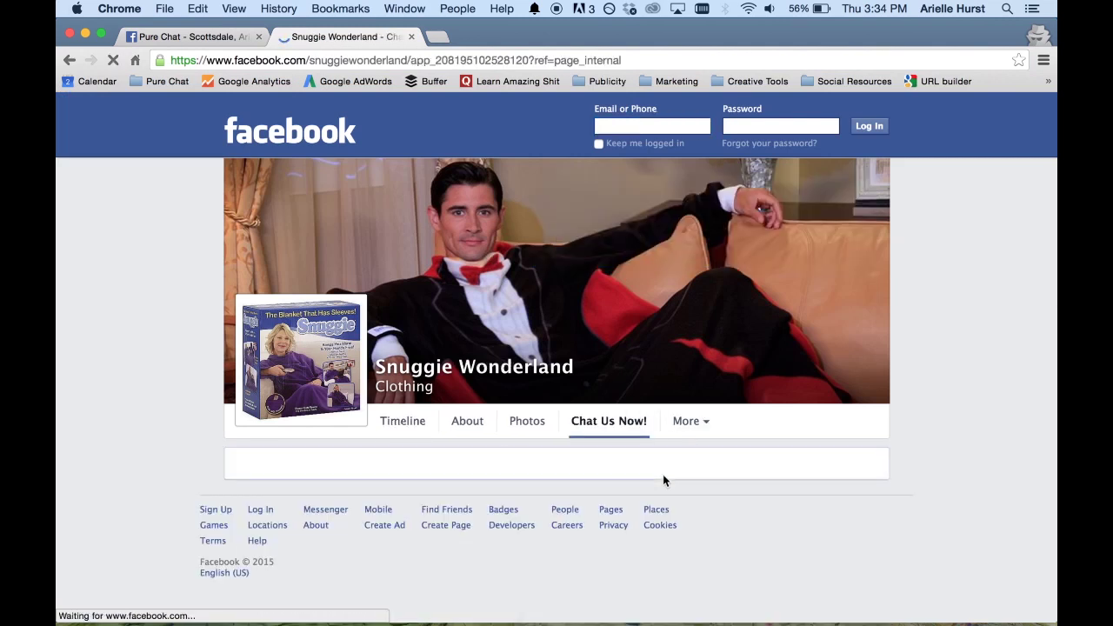
scroll(653, 470, down, 5)
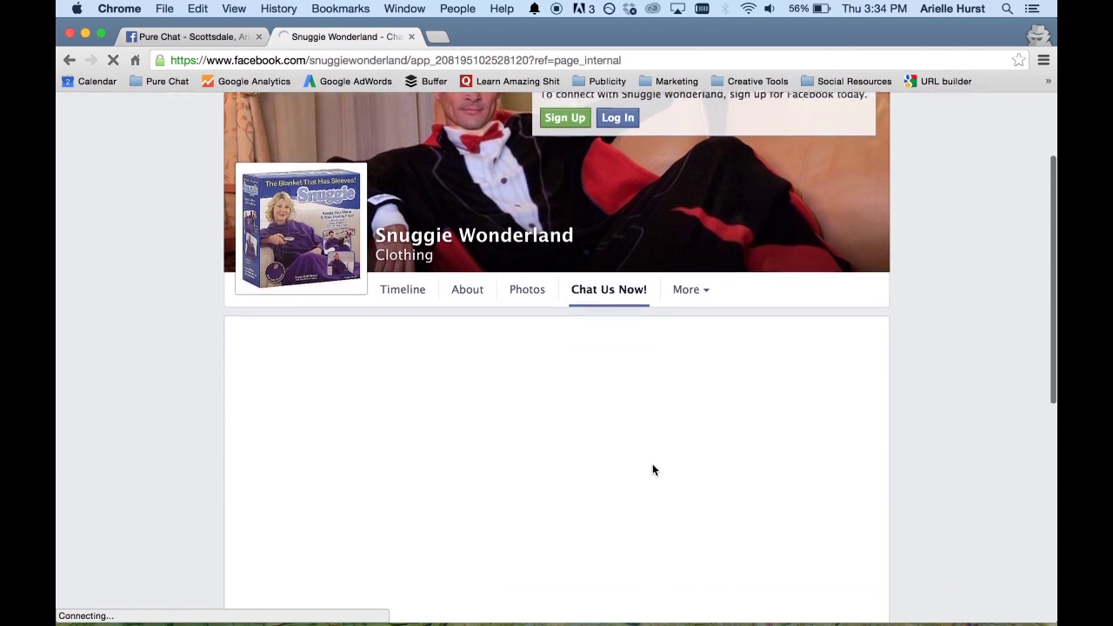
scroll(652, 470, down, 2)
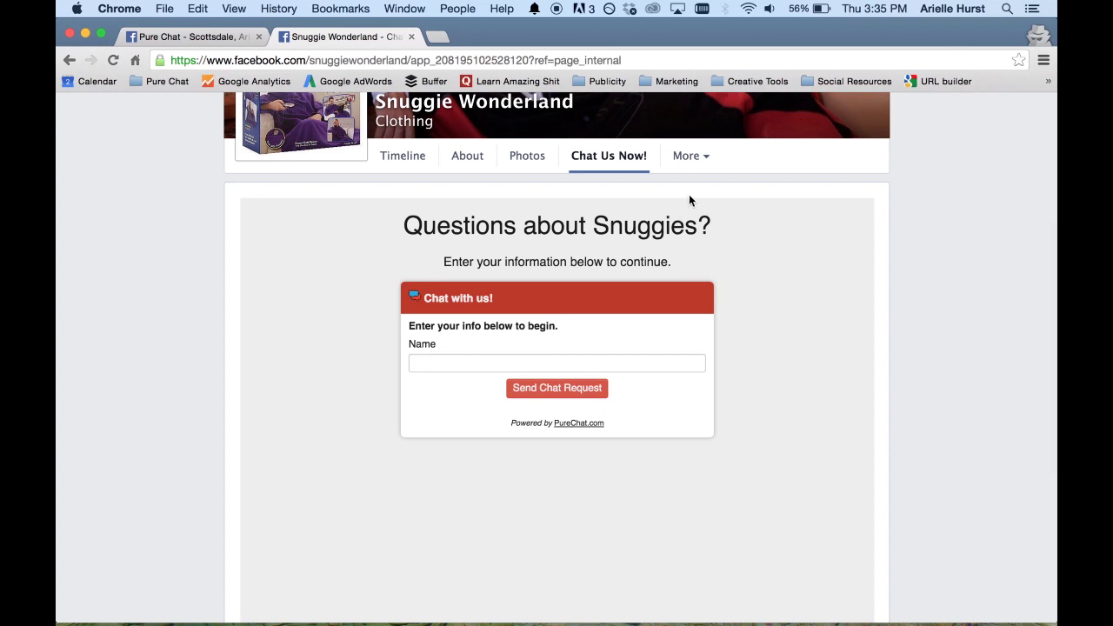
click(702, 159)
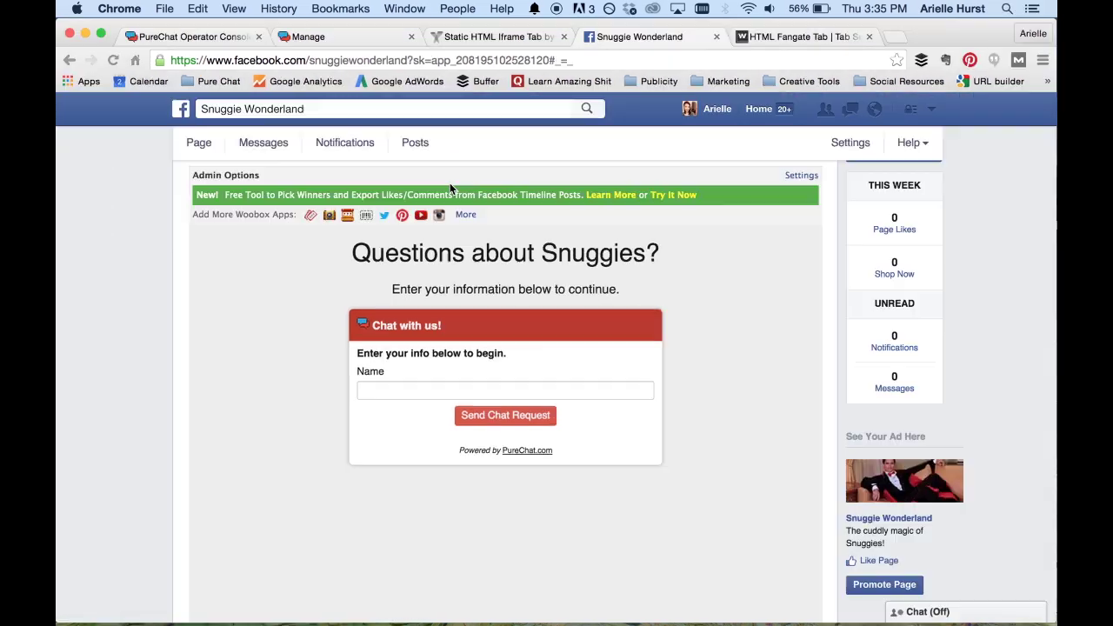
Reorder the page tabs so Chat Us Now! sits between Photos and Likes, and save
scroll(443, 198, up, 5)
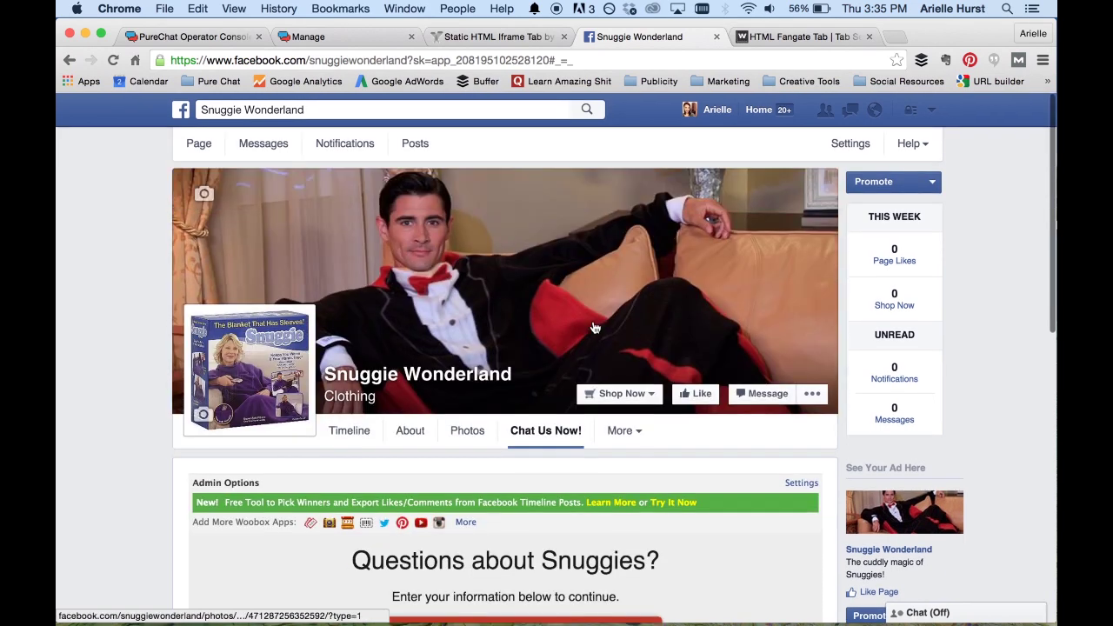
click(638, 431)
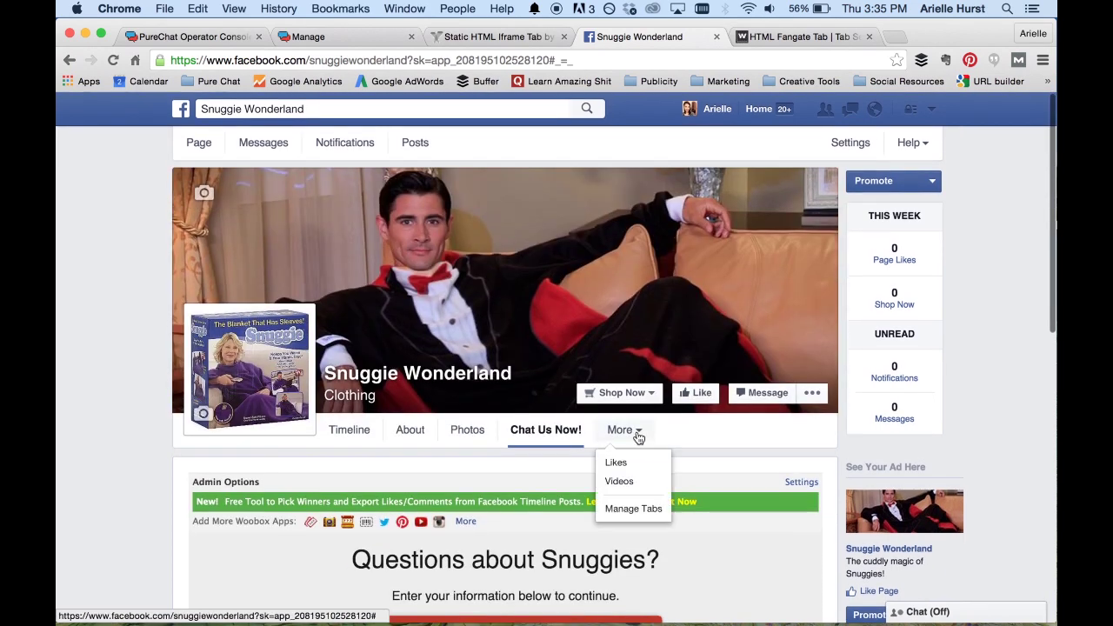
click(636, 512)
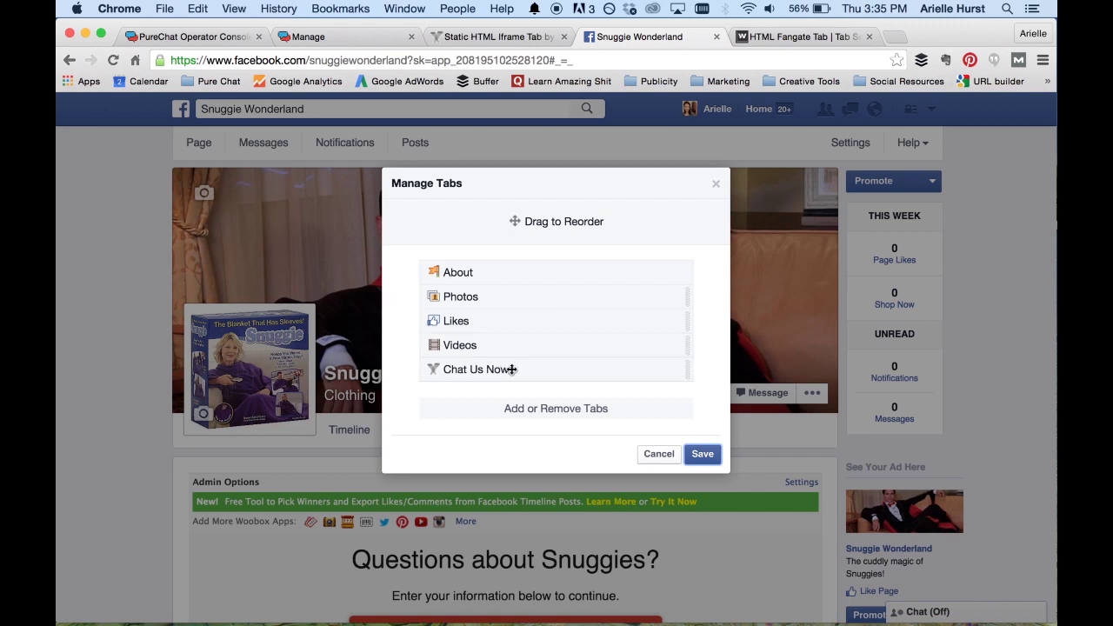
drag(513, 370, 515, 324)
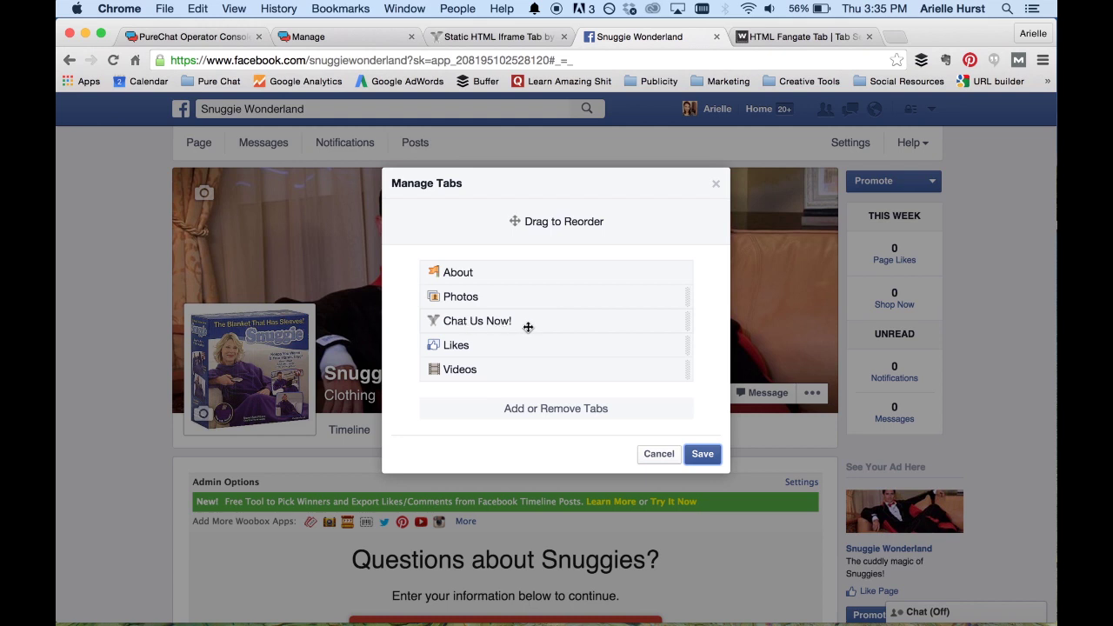
click(703, 454)
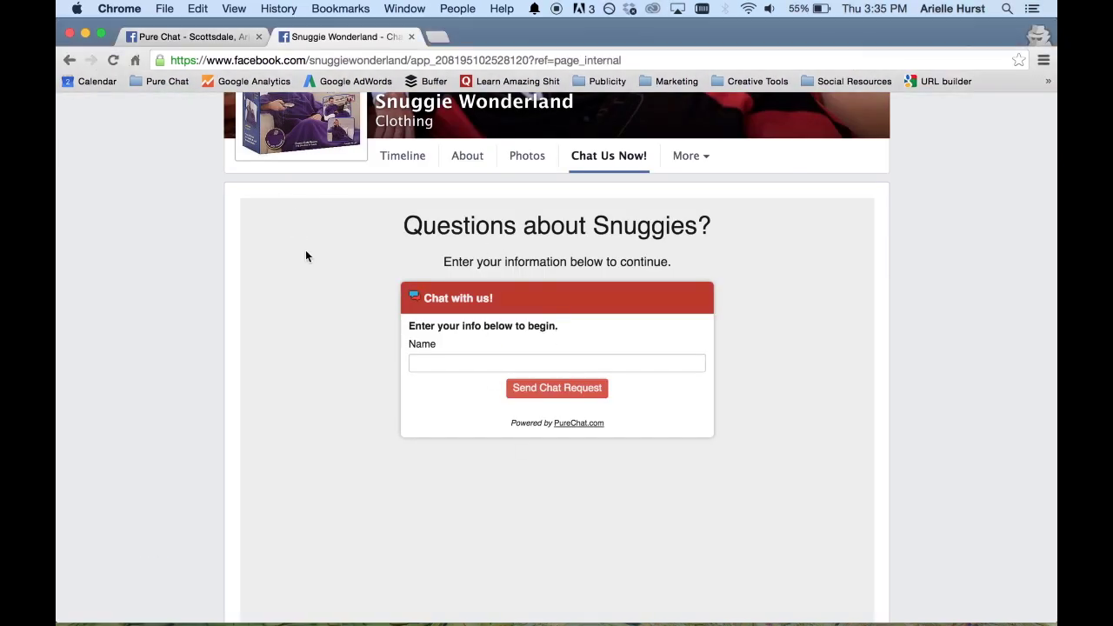
Reload the logged-out page and confirm Chat Us Now! now follows Photos in the tab bar
click(113, 63)
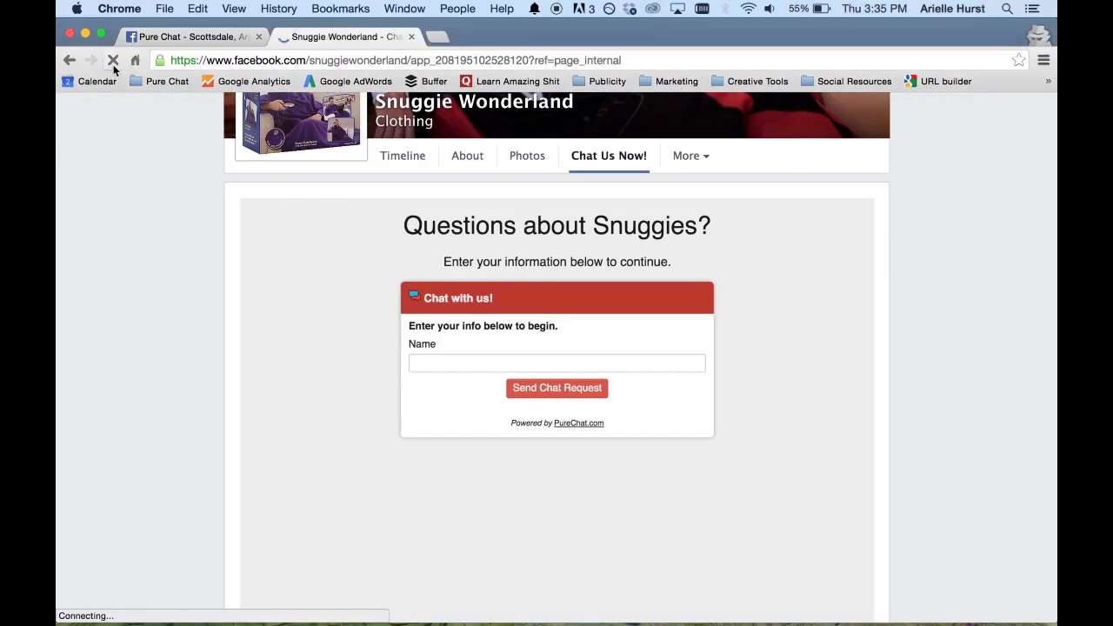
scroll(404, 380, down, 1)
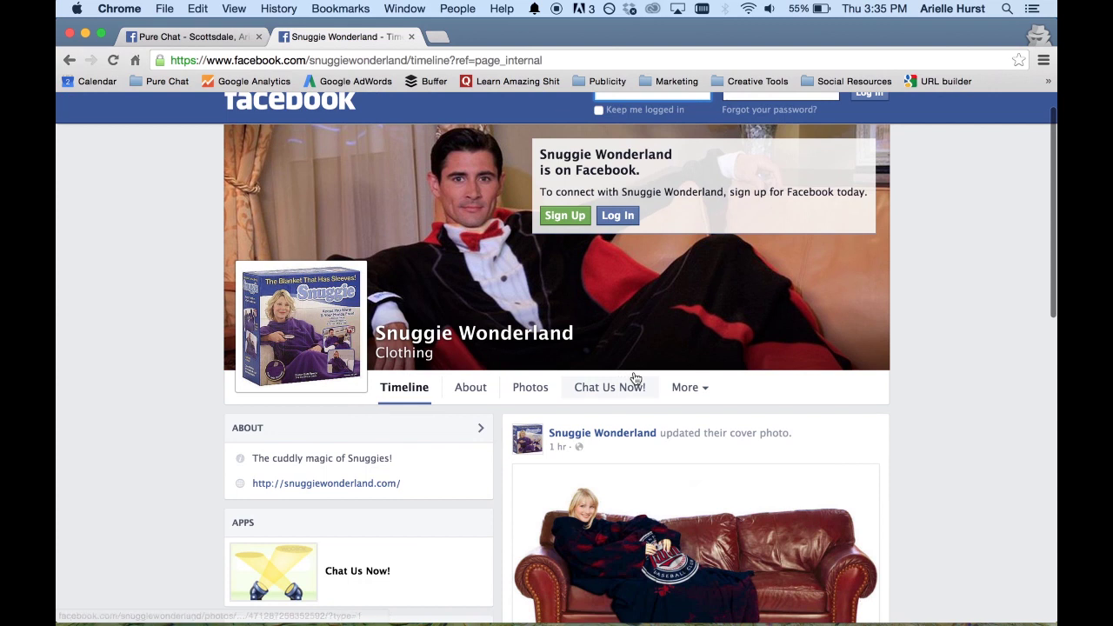
scroll(712, 444, up, 1)
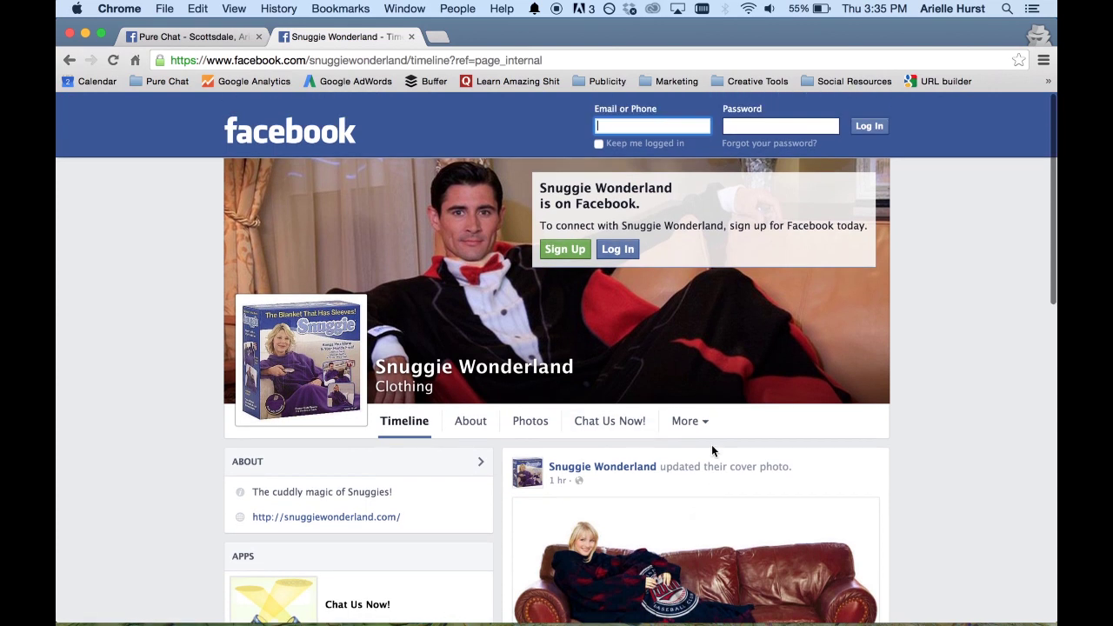